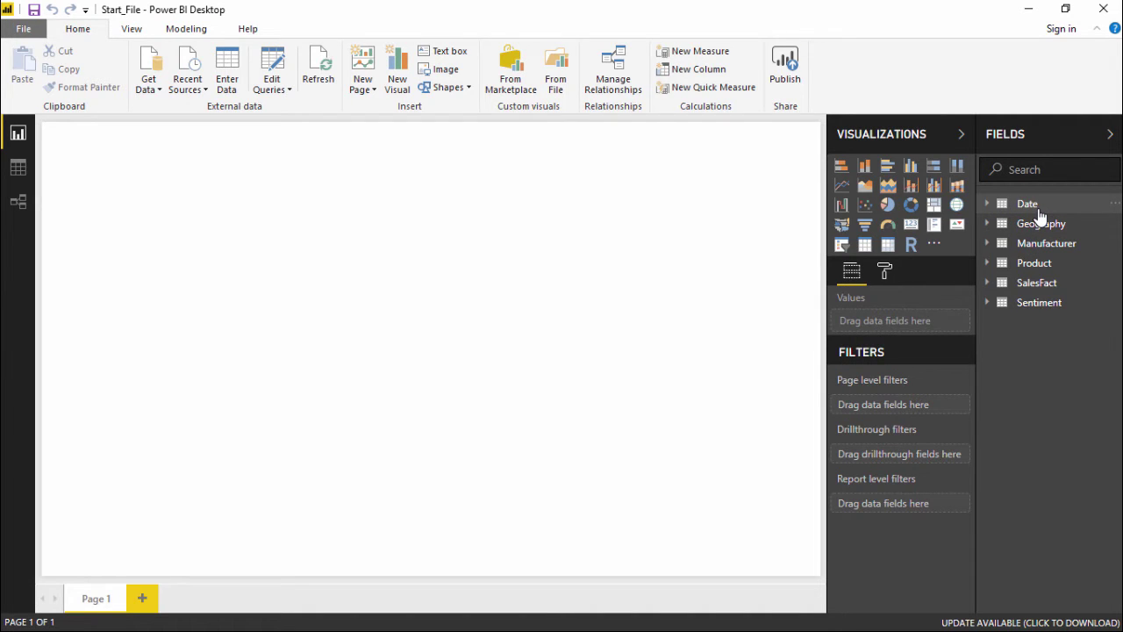
Look through the fields of the Manufacturer, Product and Date tables, and collapse their field lists again
click(1043, 244)
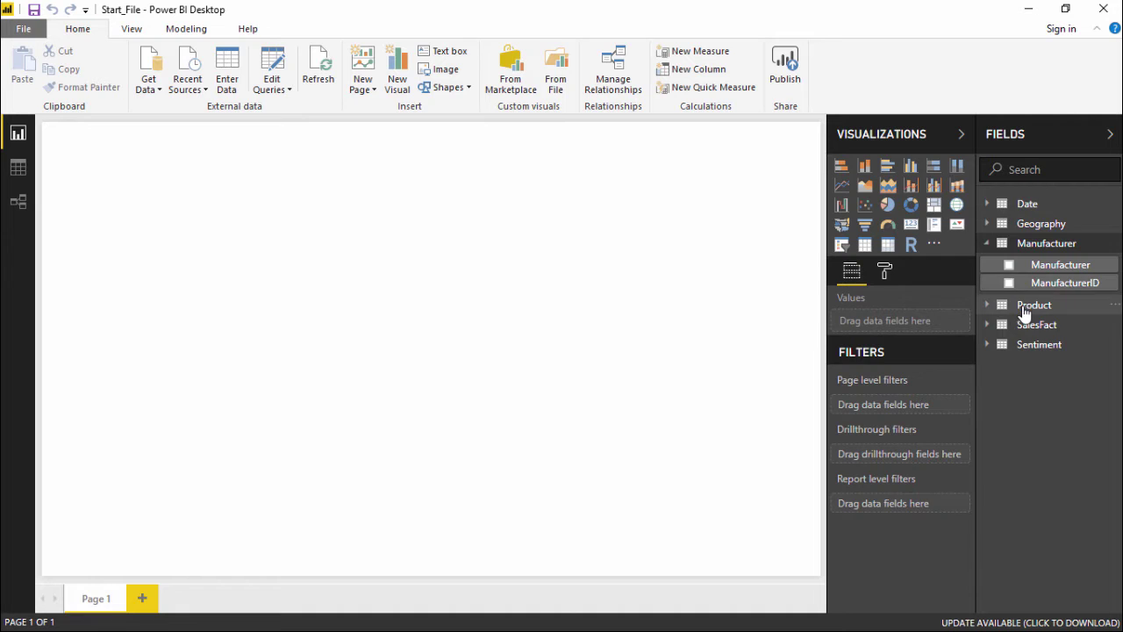
click(1029, 306)
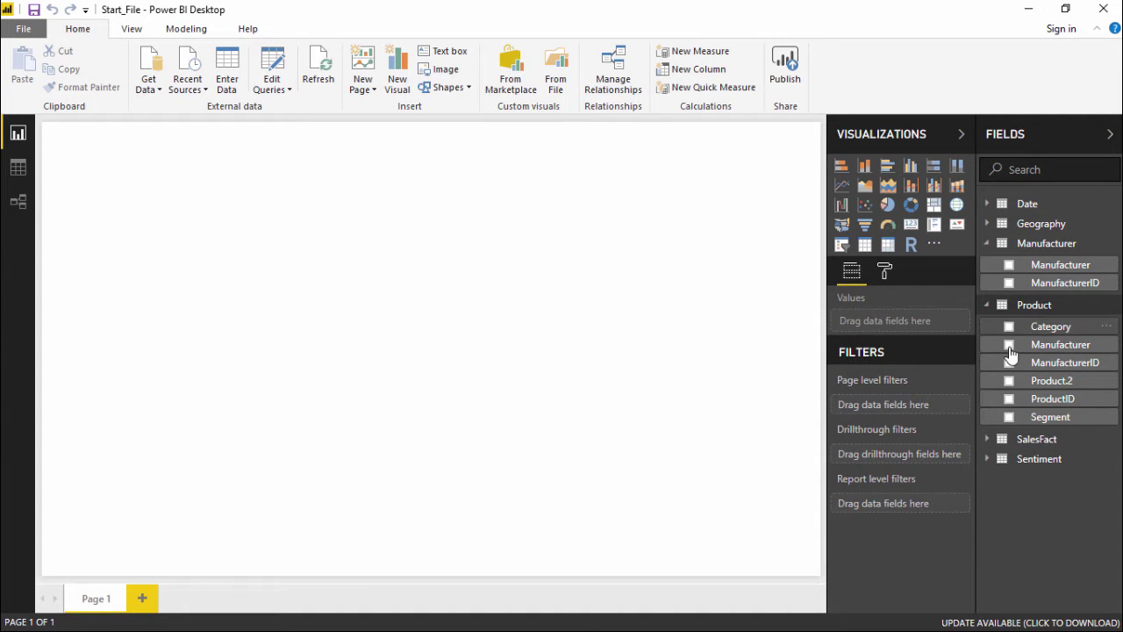
click(989, 204)
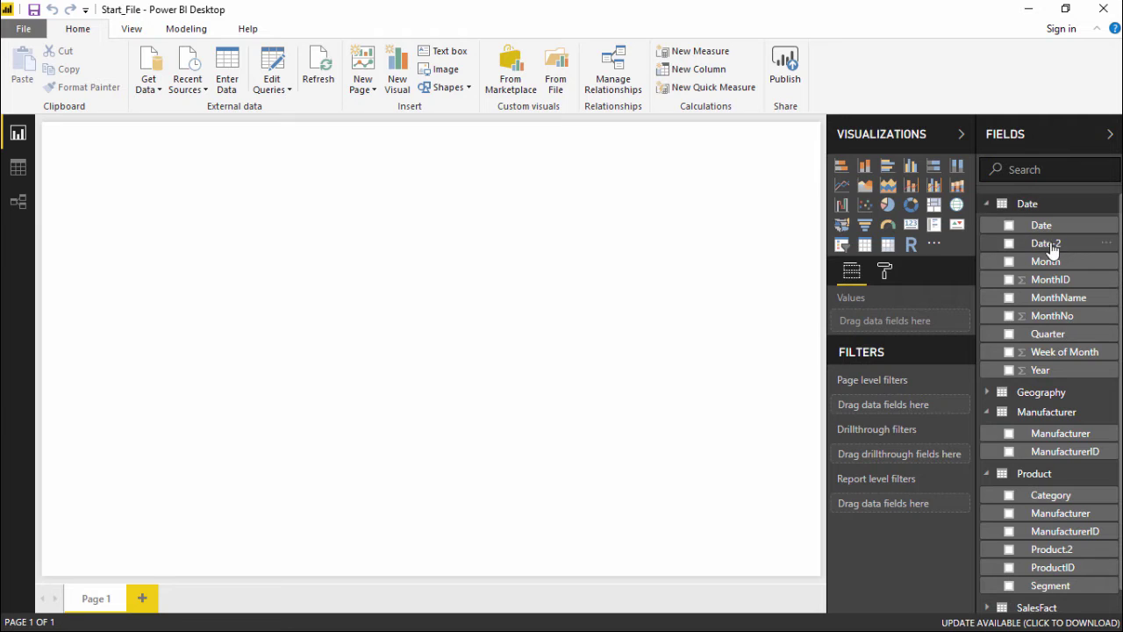
click(987, 204)
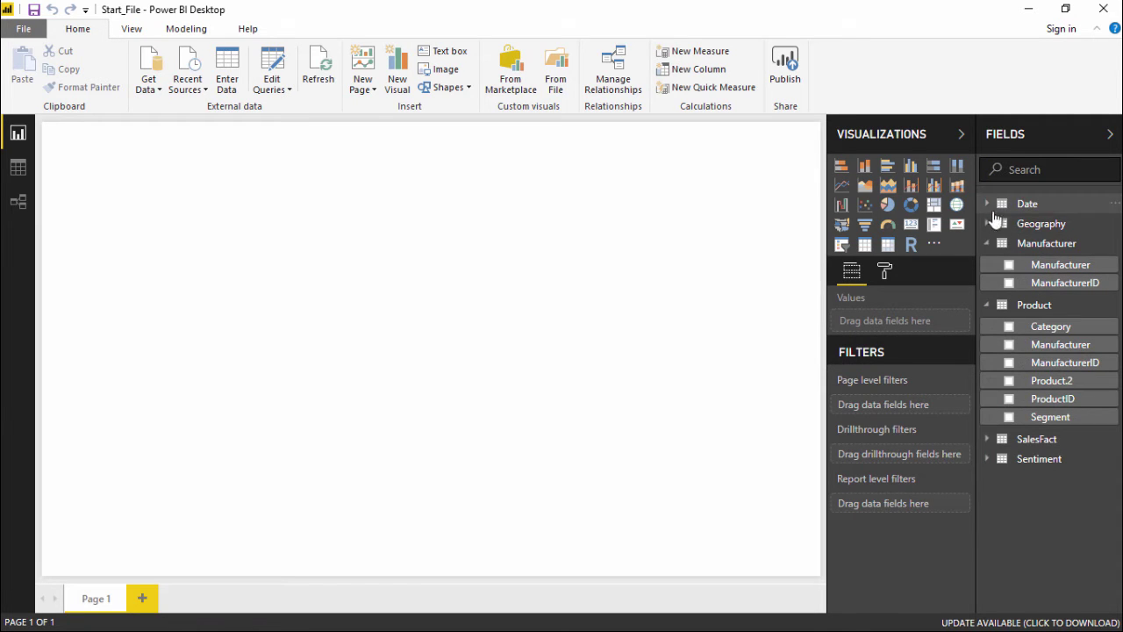
click(988, 245)
click(988, 262)
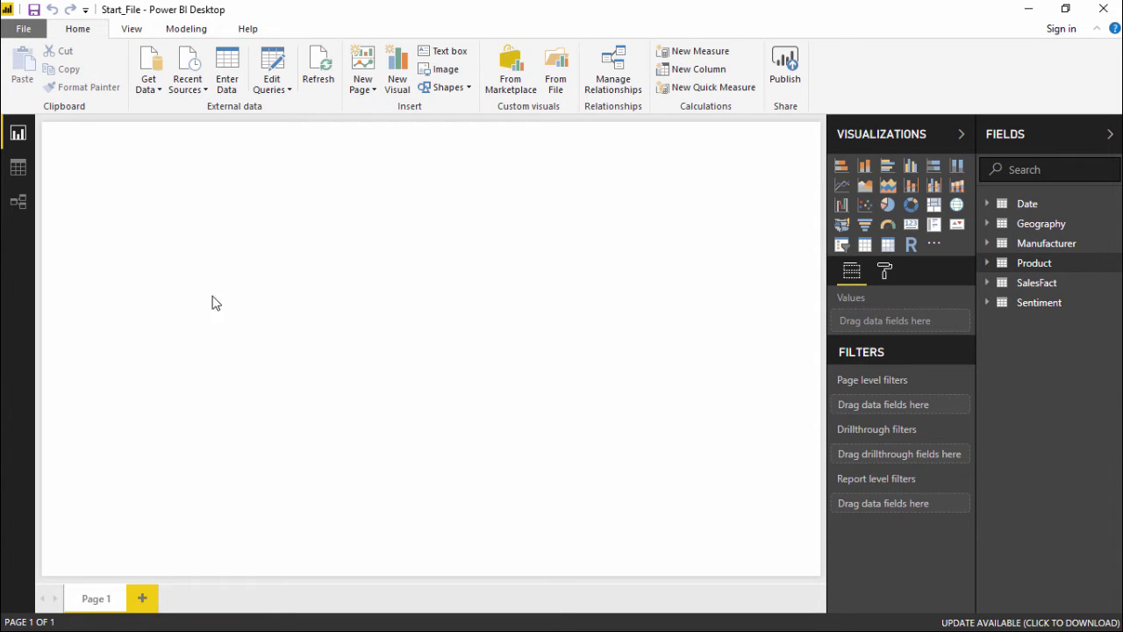
Examine the Date table's records in Data view, including its Quarter and Week of Month columns
click(18, 168)
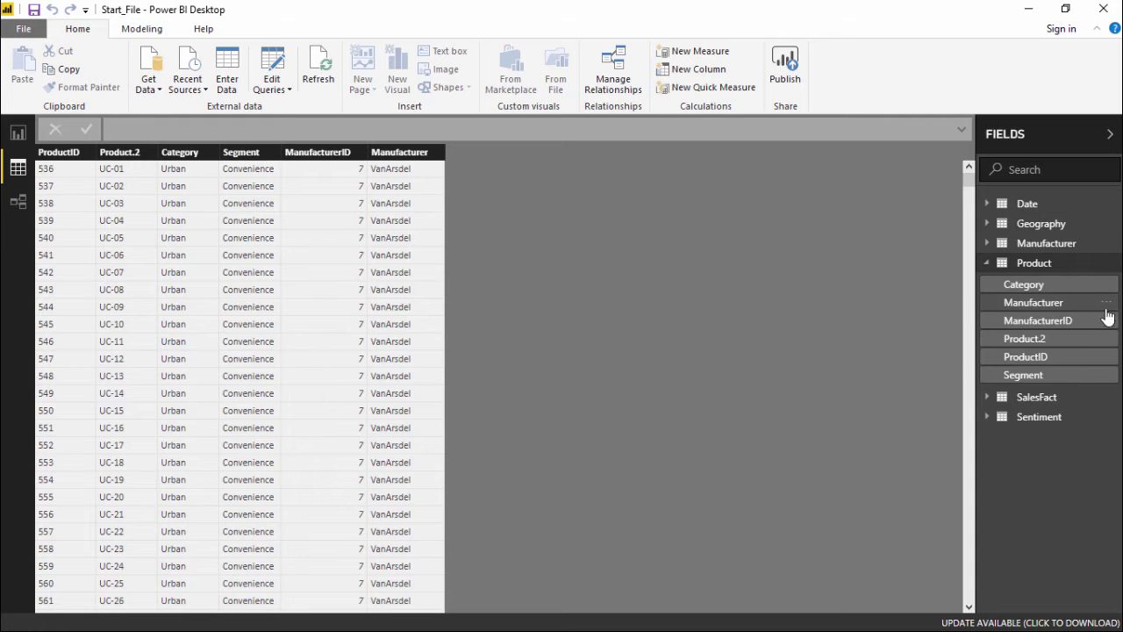
click(987, 263)
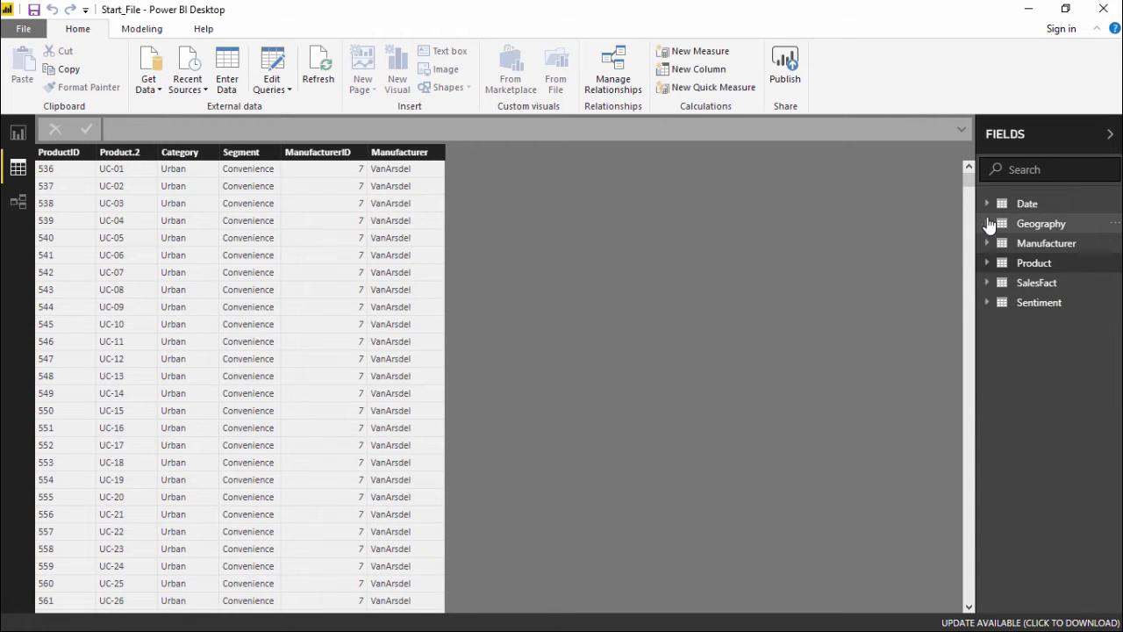
click(988, 204)
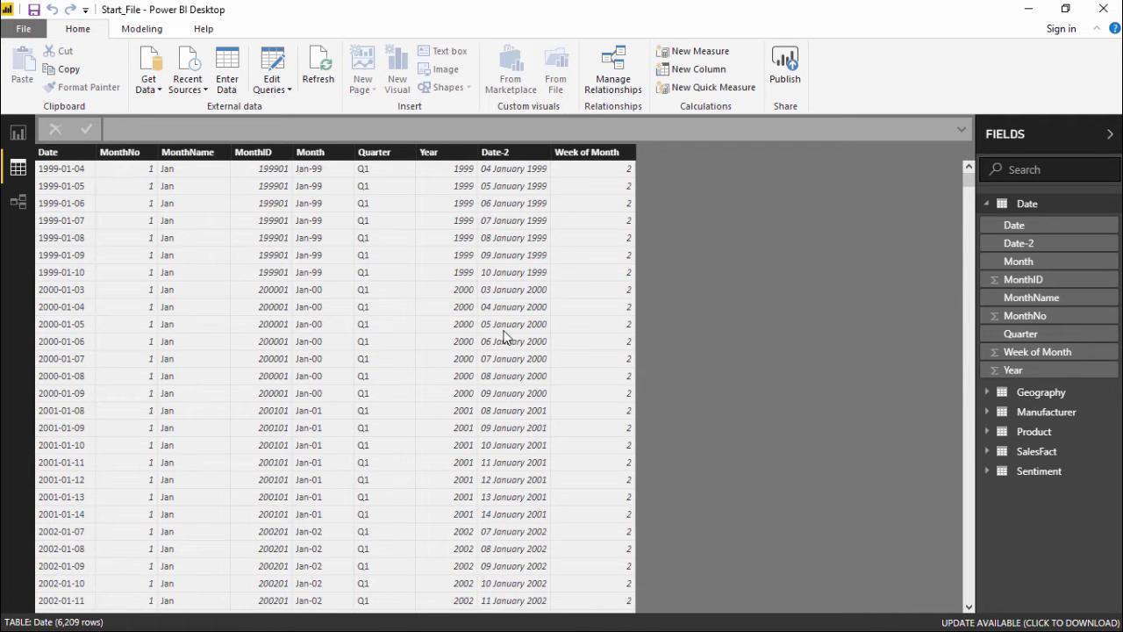
scroll(658, 391, down, 20)
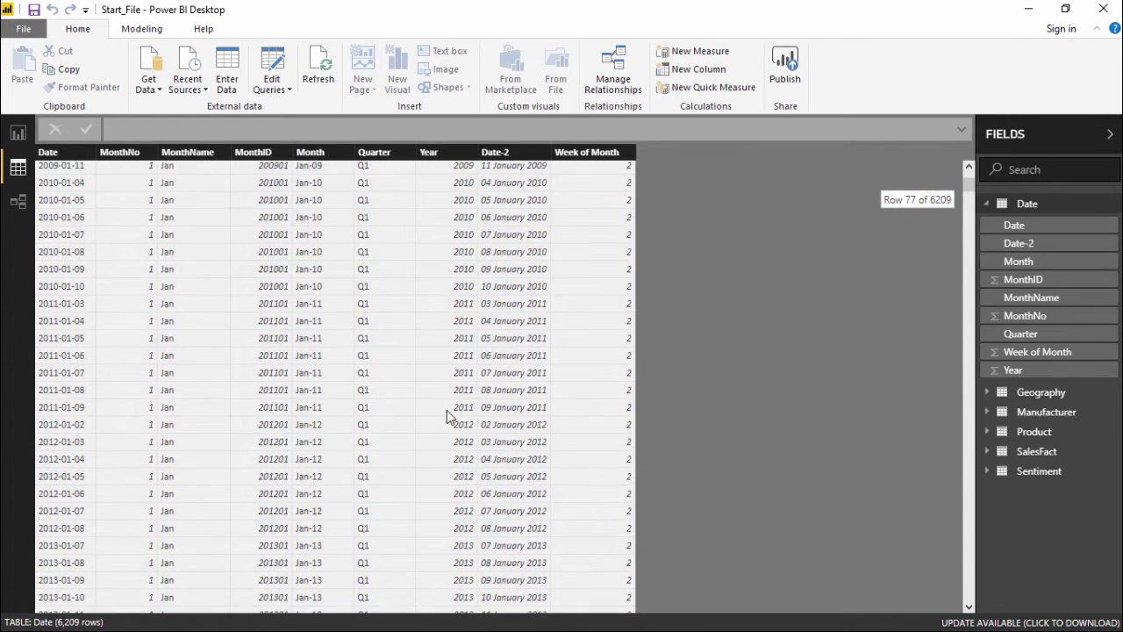
scroll(342, 448, down, 8)
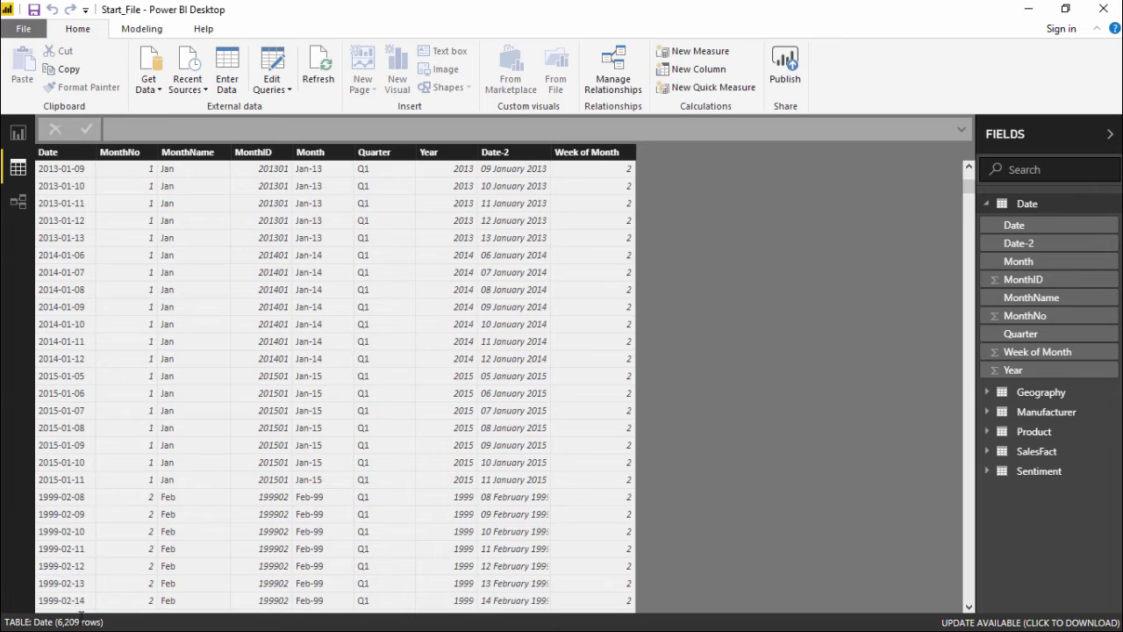
scroll(629, 318, down, 8)
scroll(730, 311, down, 20)
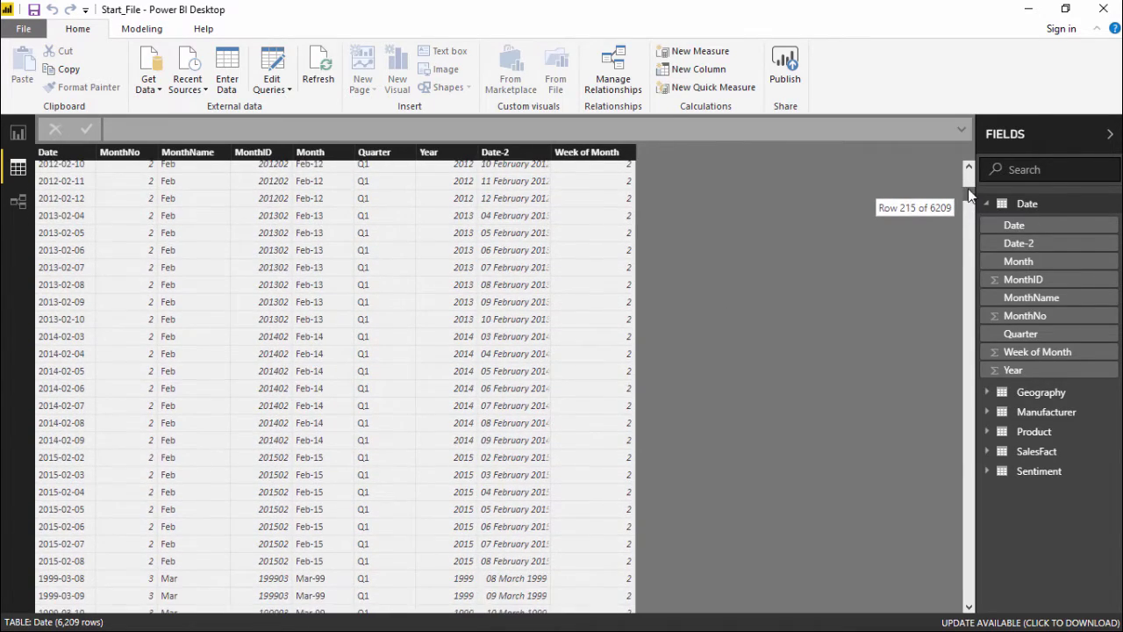
drag(969, 195, 954, 177)
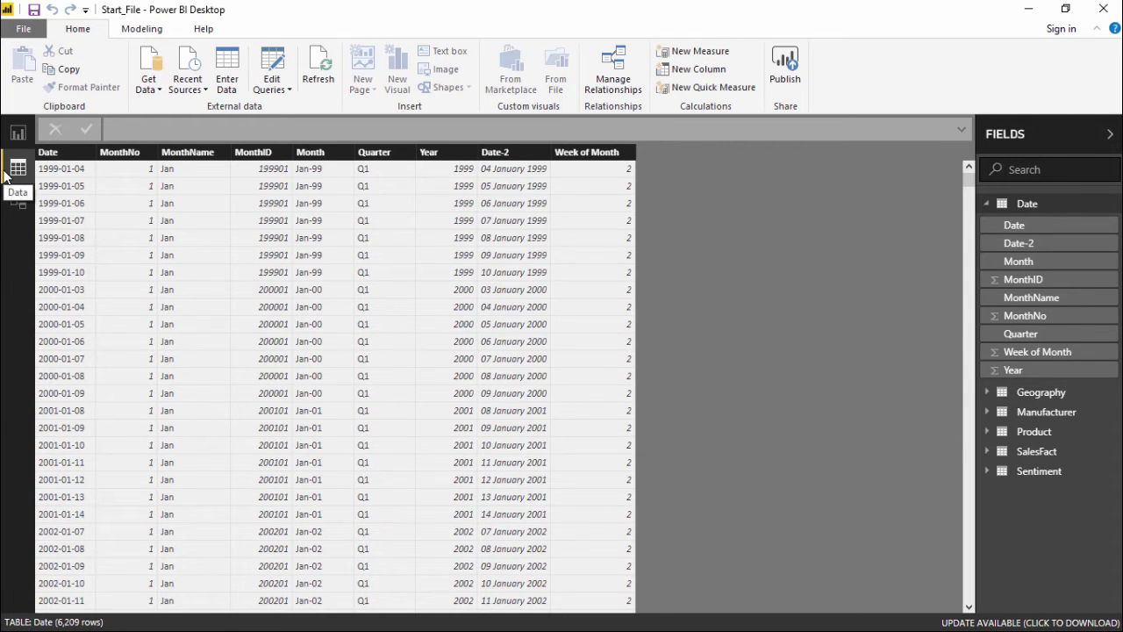
click(987, 204)
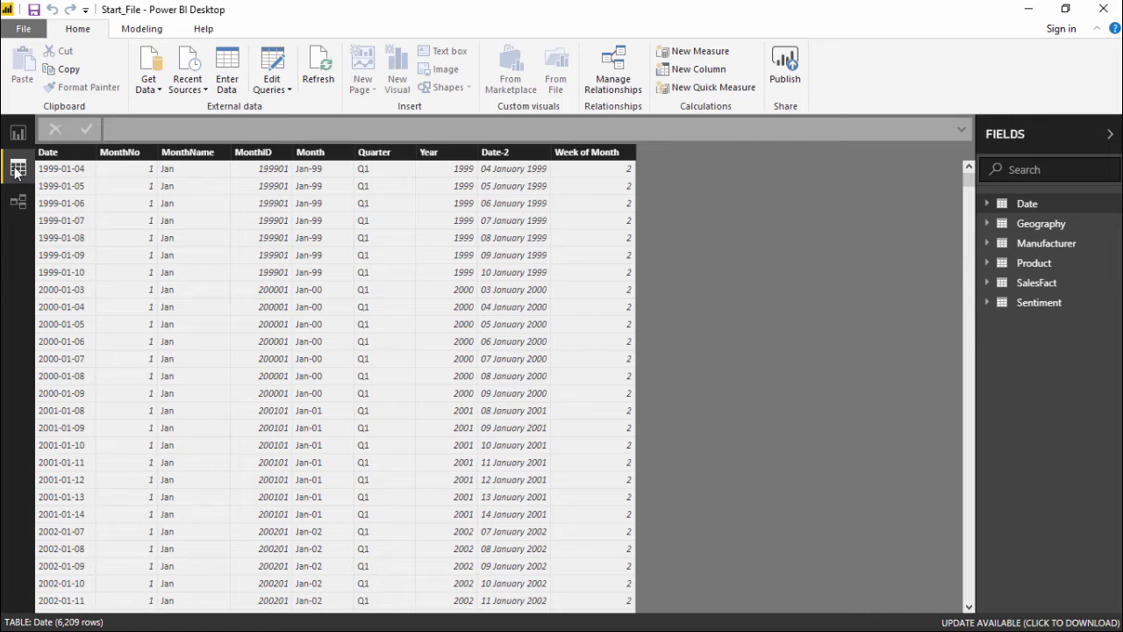
click(410, 273)
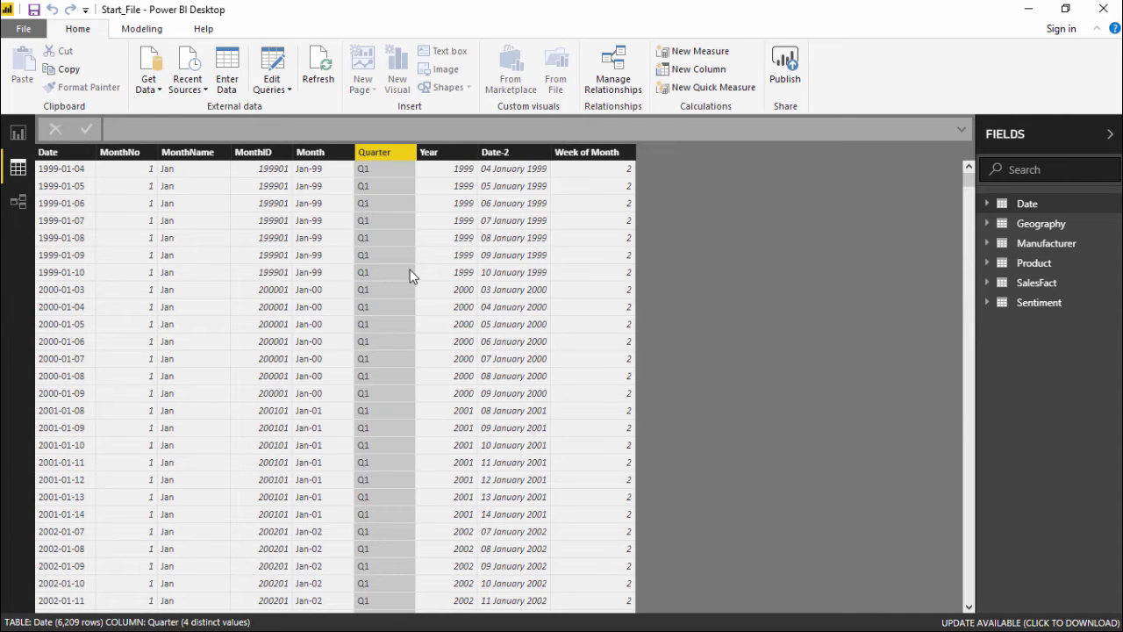
click(582, 317)
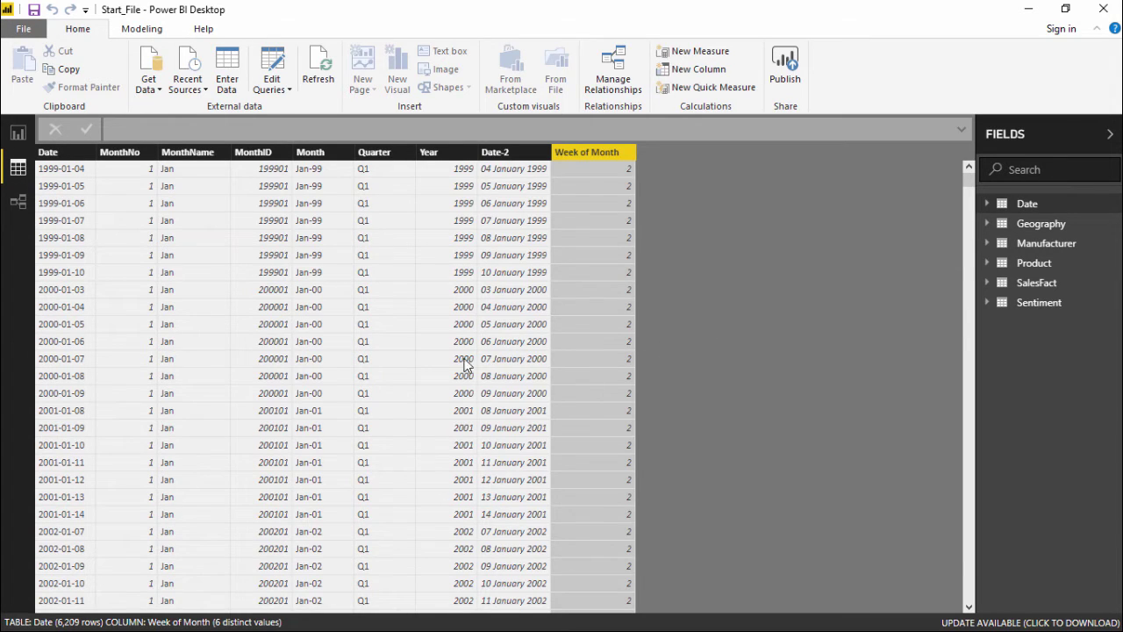
In the relationships diagram, move the SalesFact table lower and shift the Product and Manufacturer tables slightly up
click(18, 204)
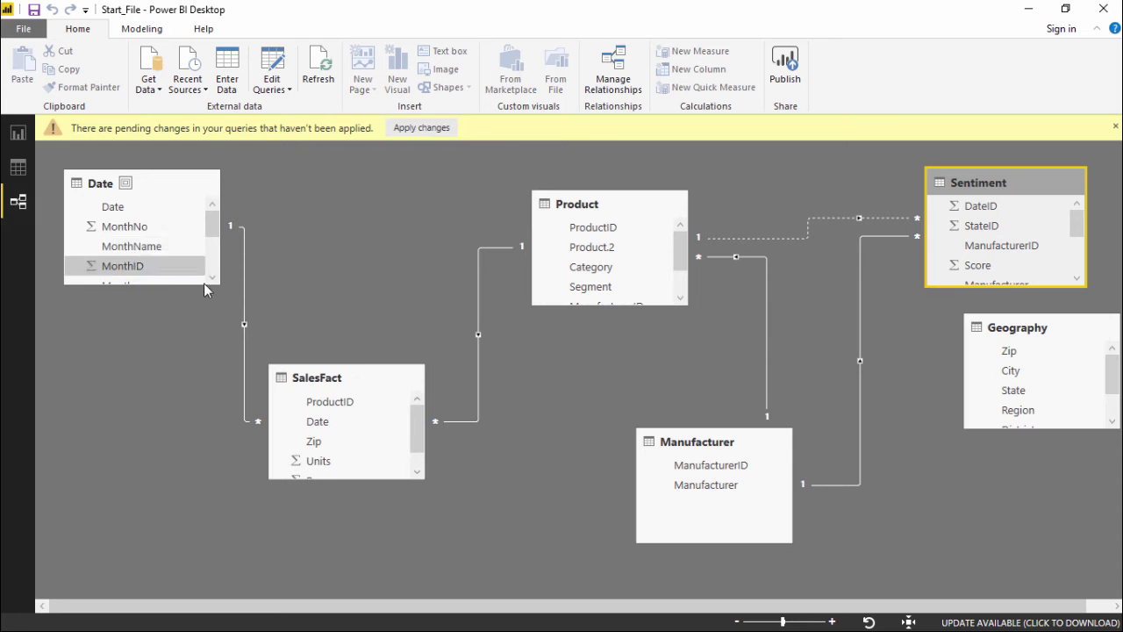
drag(379, 372, 363, 427)
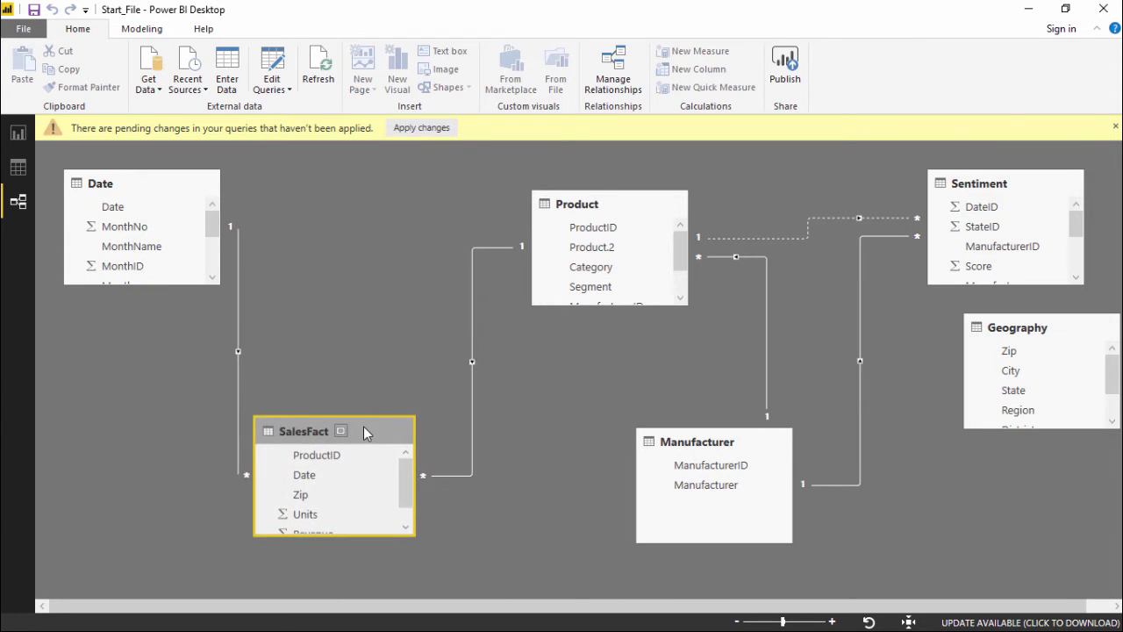
drag(651, 212, 620, 191)
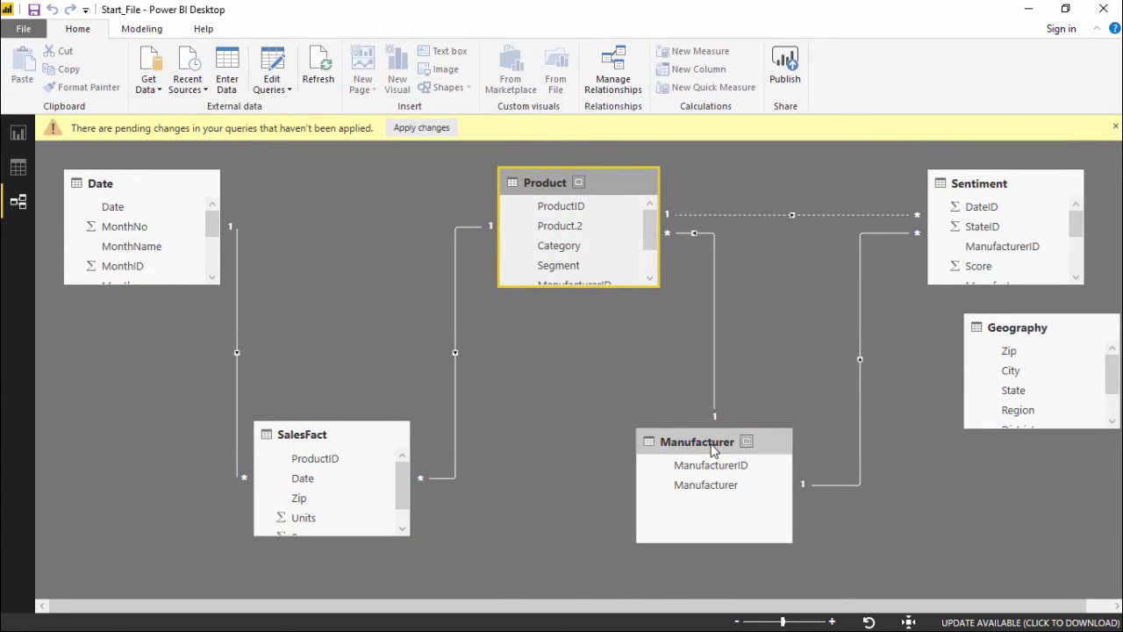
click(776, 438)
drag(776, 438, 765, 421)
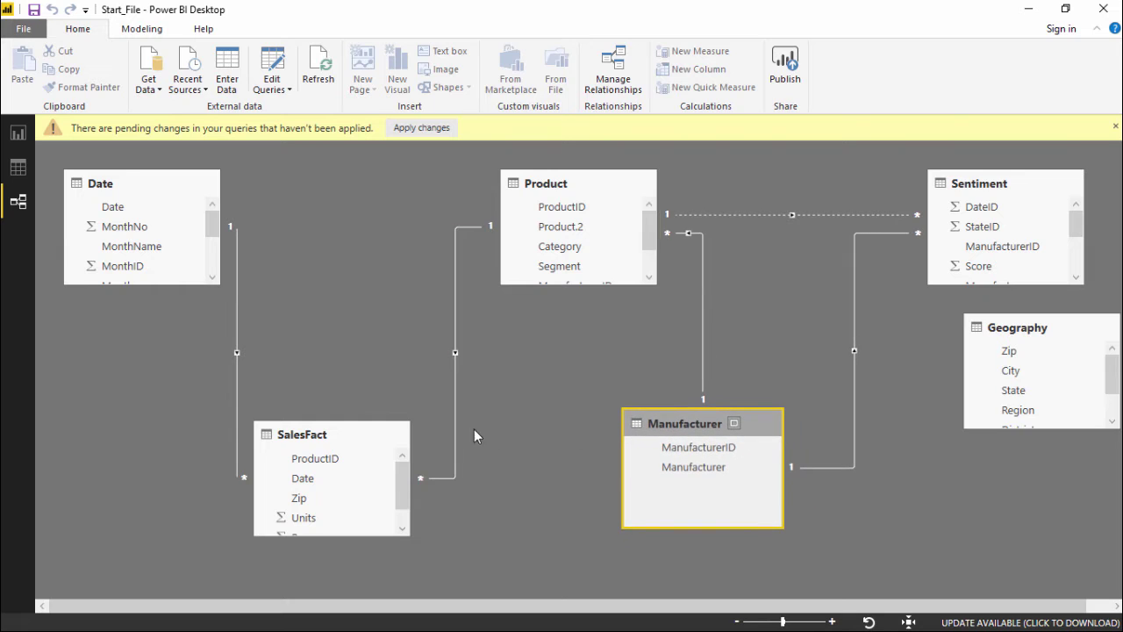
Inspect the relationships that link SalesFact to the Date and Product tables
click(237, 334)
click(453, 316)
click(431, 454)
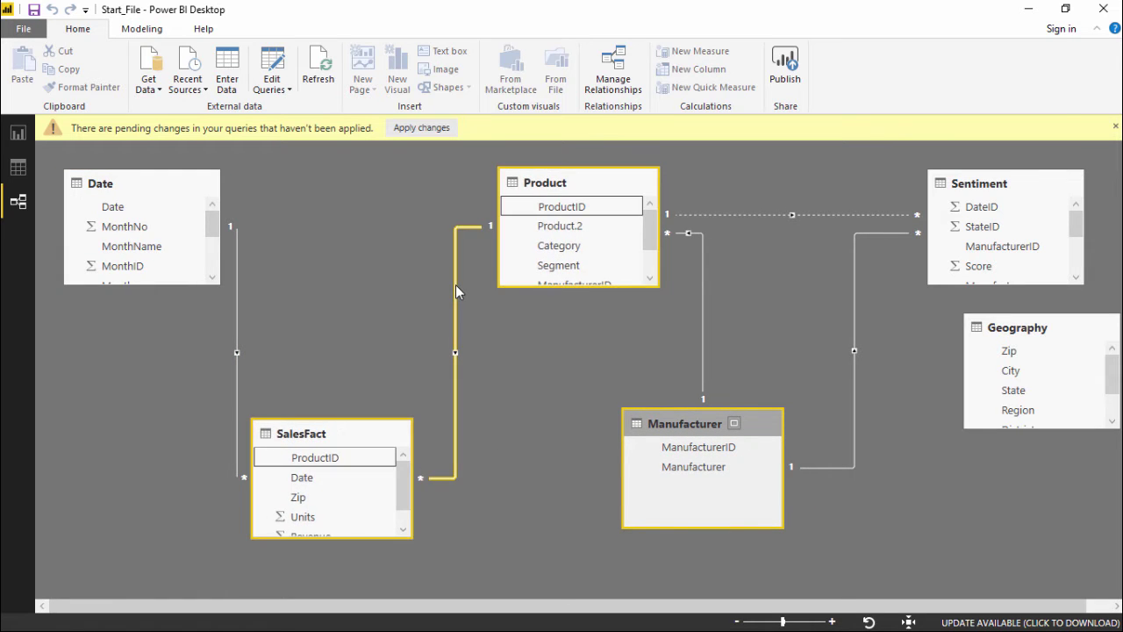
Reposition SalesFact in the relationships diagram closer to Manufacturer, and move the Date table lower
drag(372, 436, 448, 432)
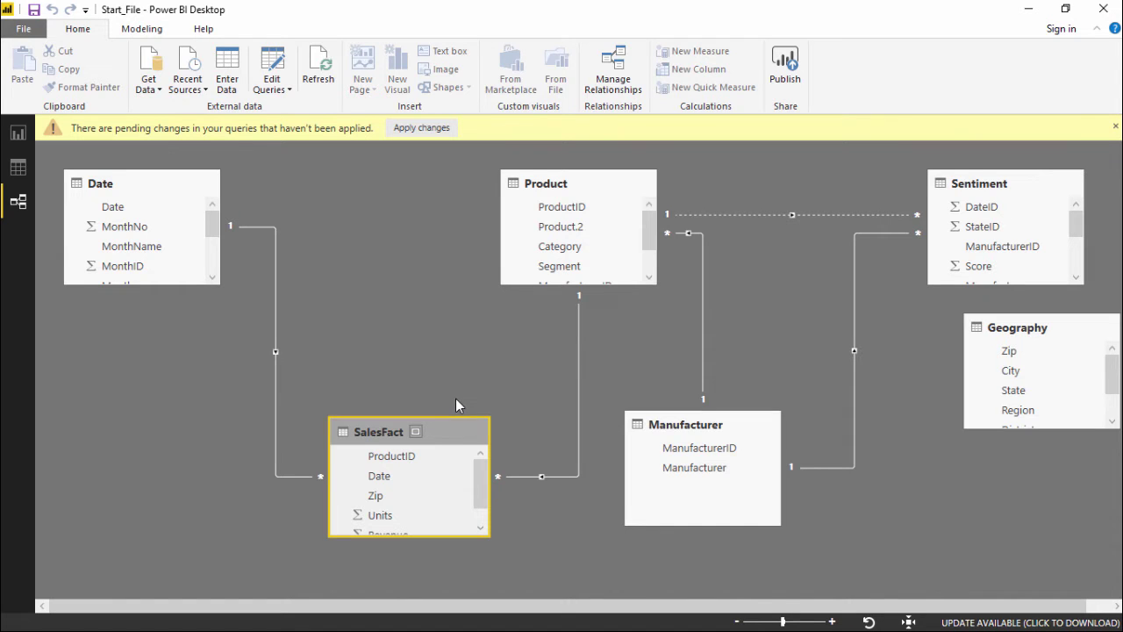
click(17, 133)
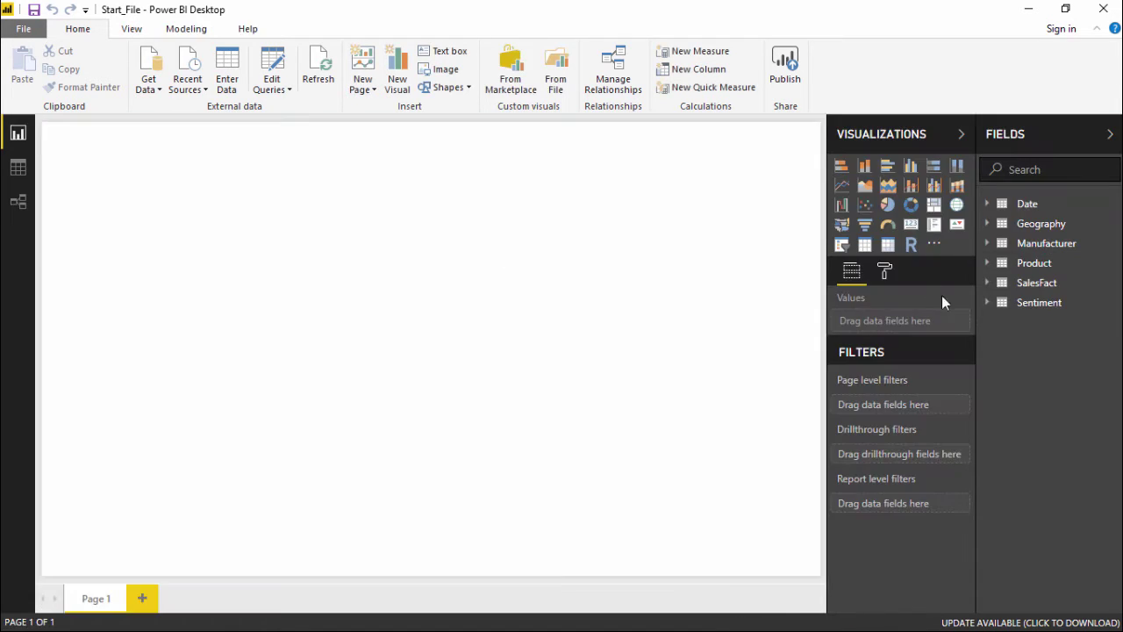
click(17, 201)
drag(170, 187, 170, 282)
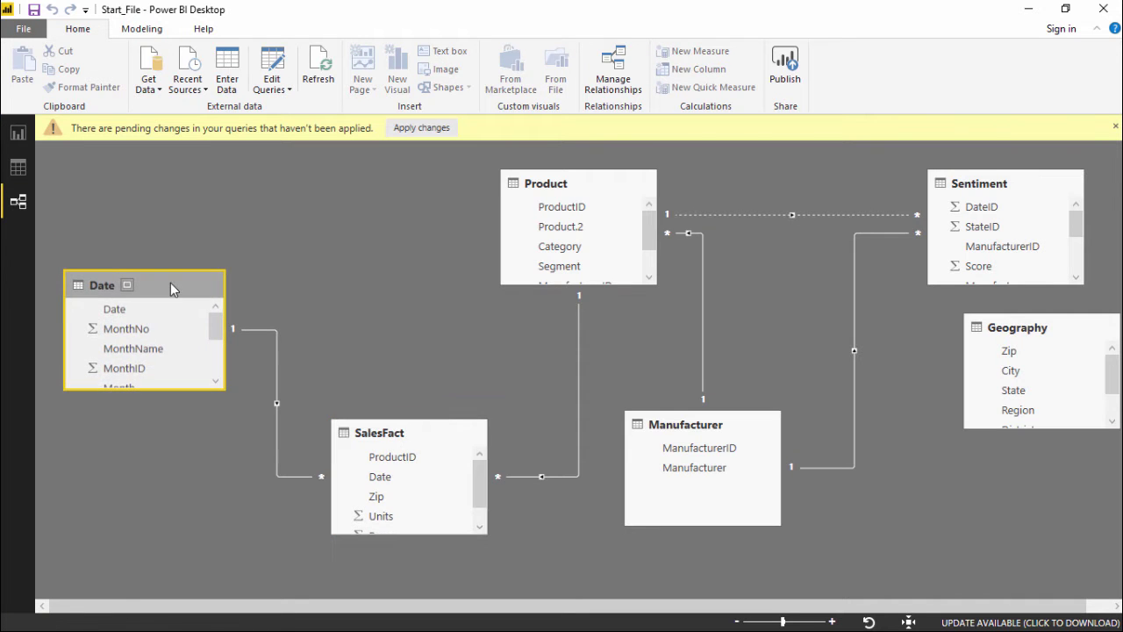
mouse_move(459, 436)
mouse_down()
mouse_move(461, 386)
mouse_move(462, 418)
mouse_up()
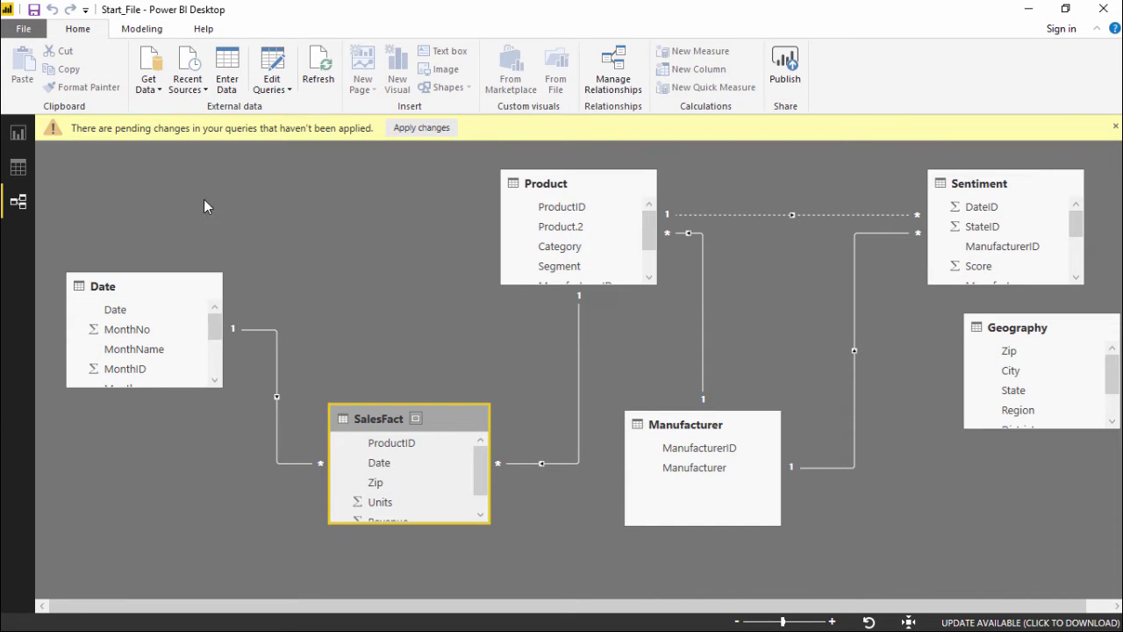
Return to the report view, open the query editor and start a new query with a Folder source
click(12, 128)
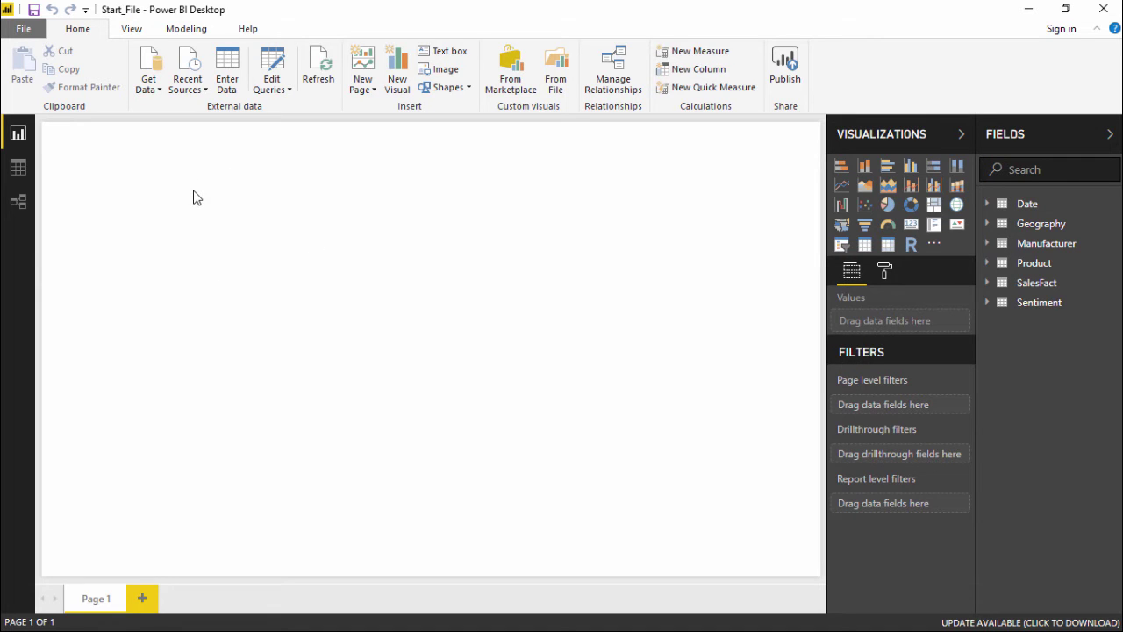
click(267, 55)
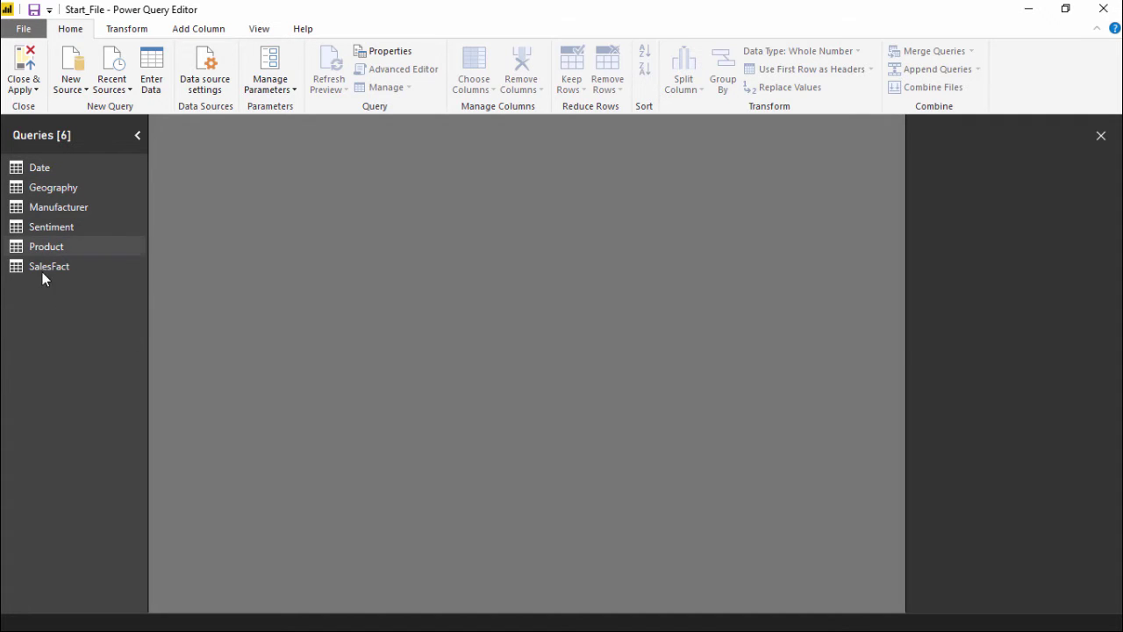
click(69, 91)
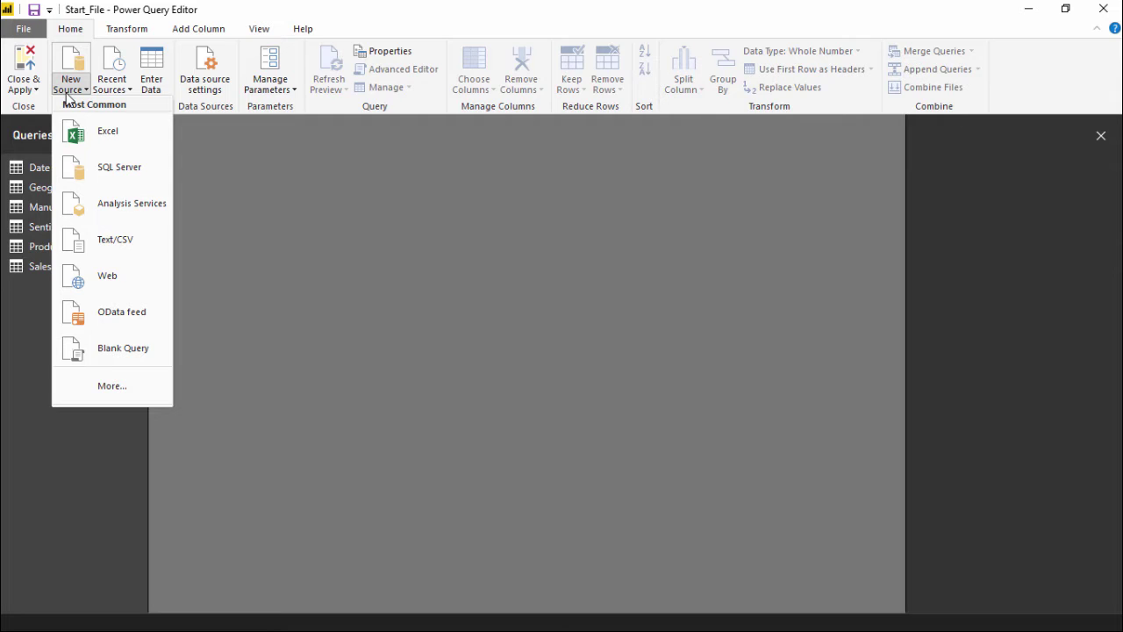
click(120, 391)
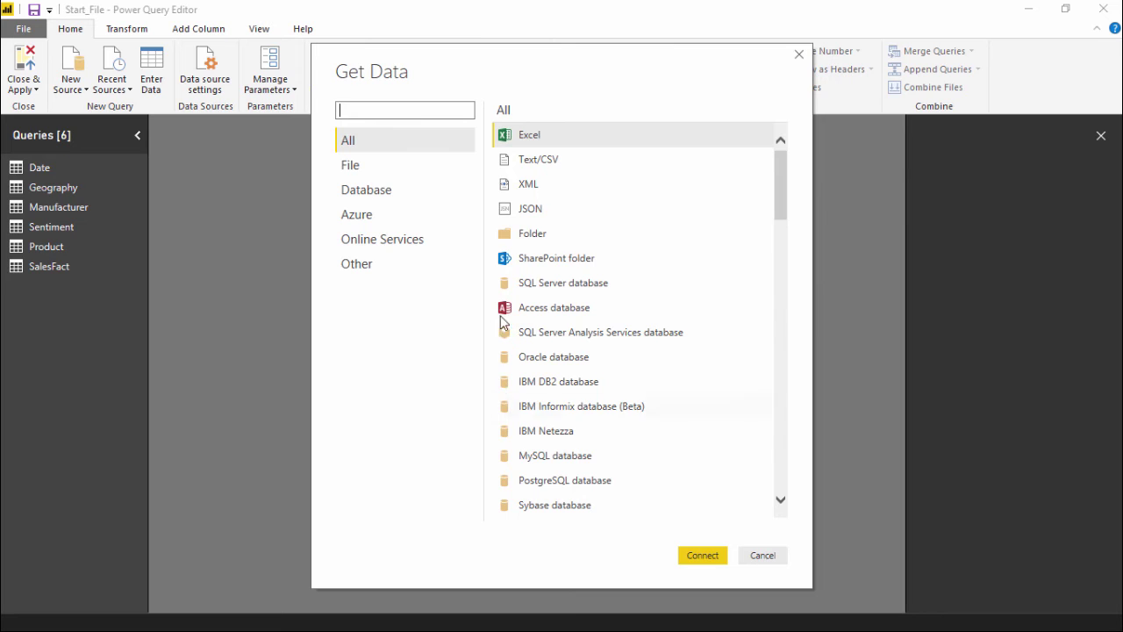
drag(570, 70, 664, 65)
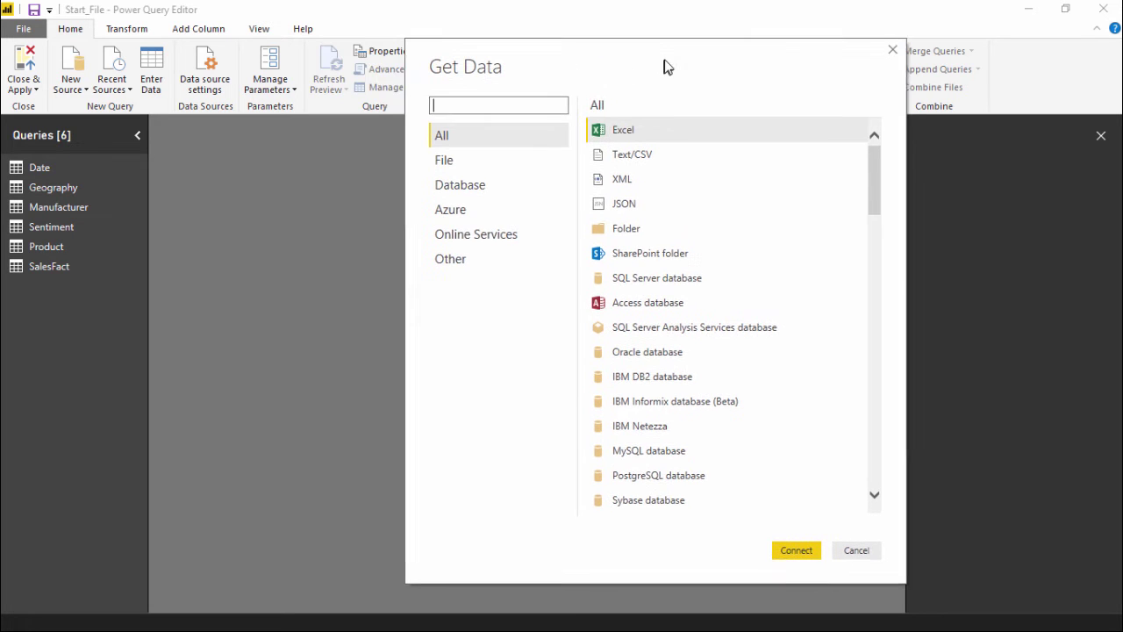
click(626, 228)
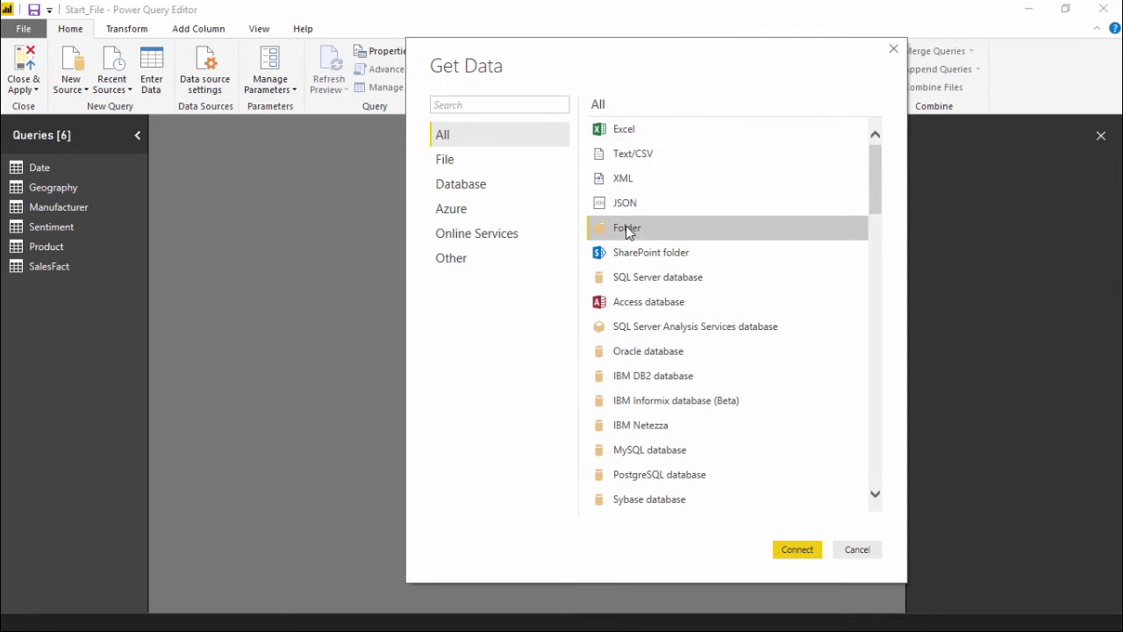
click(809, 549)
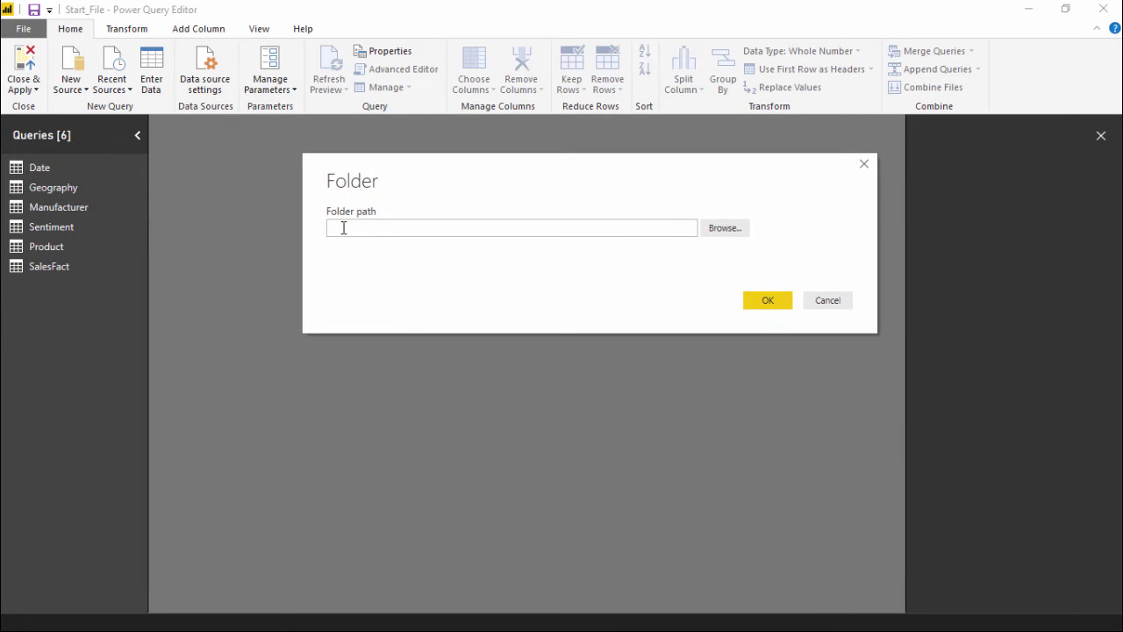
Set the folder source to International under Power BI, Analyzing-Visualizing-Data-PowerBI-master, Lab1, and load its file list for editing without combining
click(743, 227)
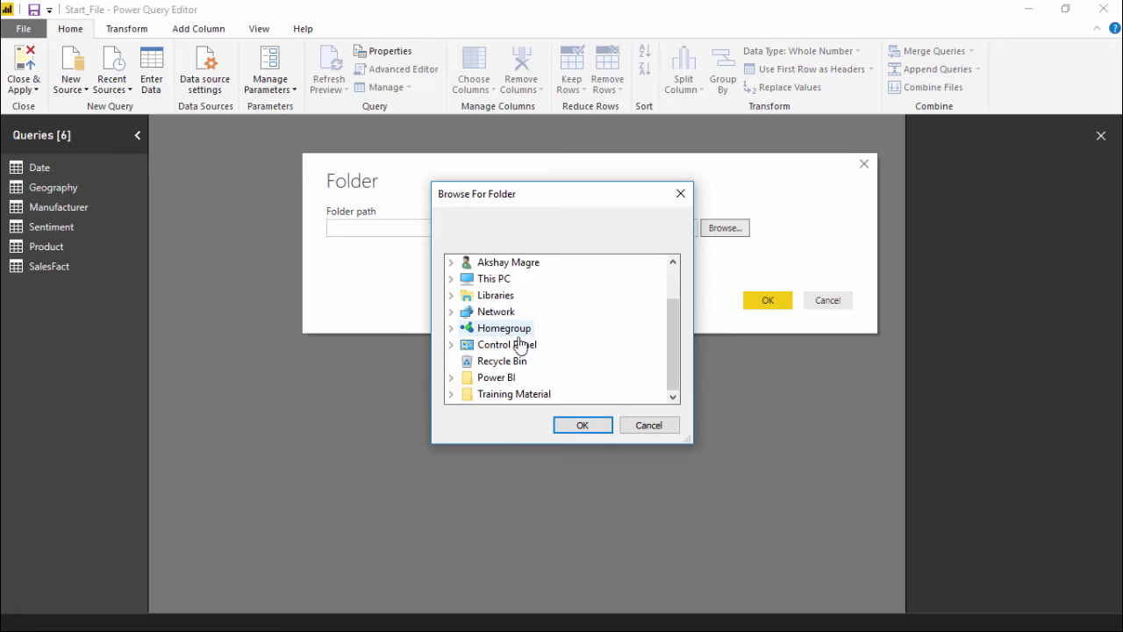
click(450, 377)
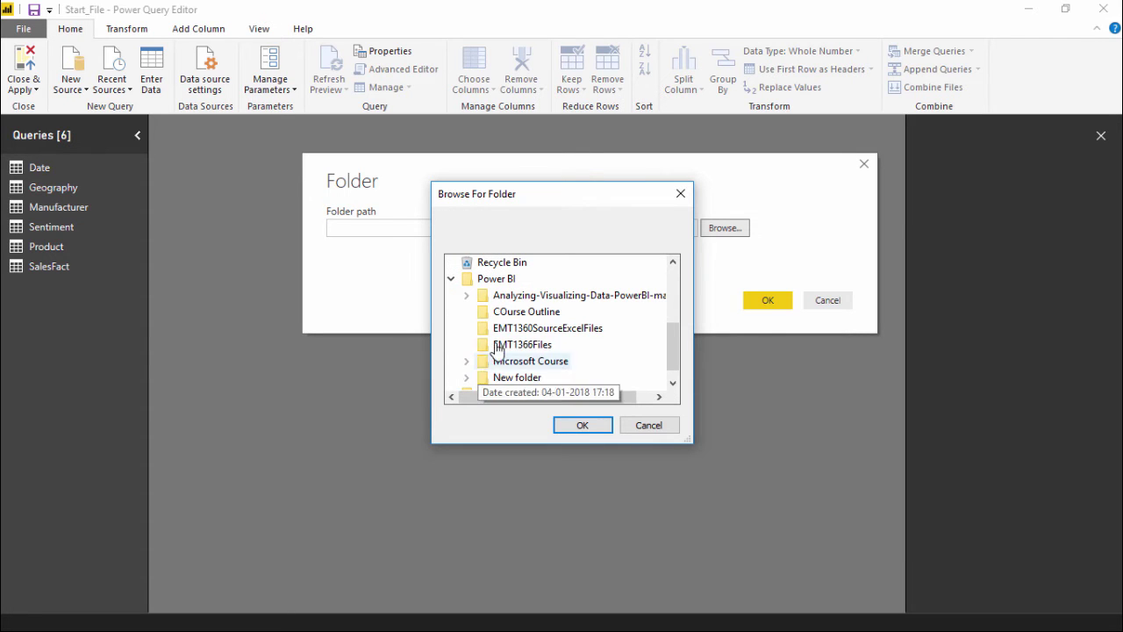
click(467, 297)
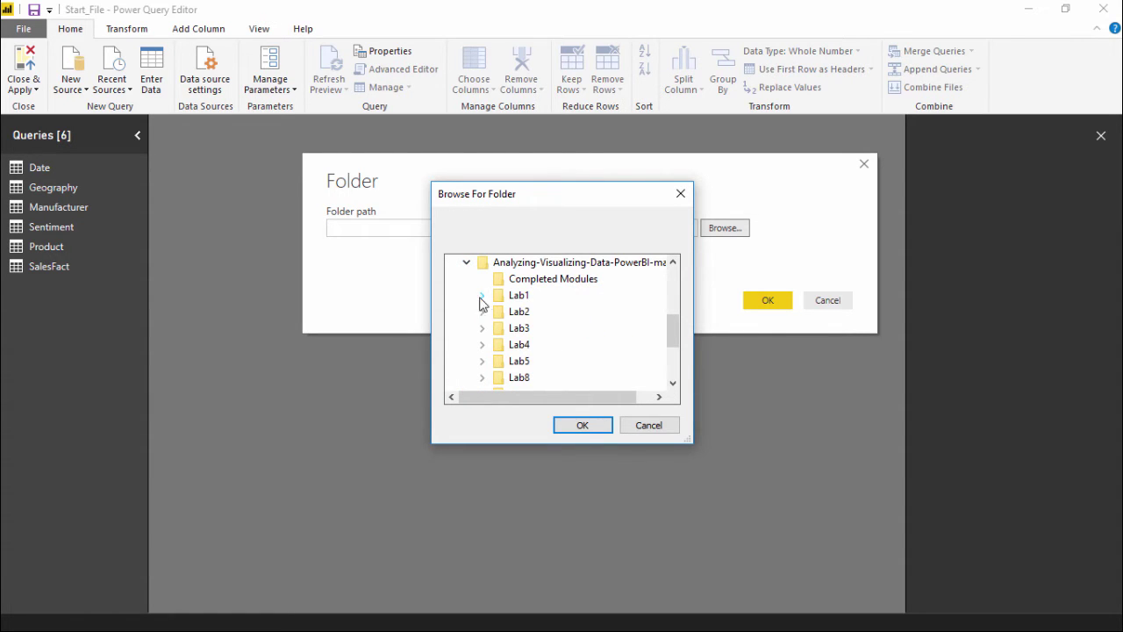
click(481, 296)
click(551, 314)
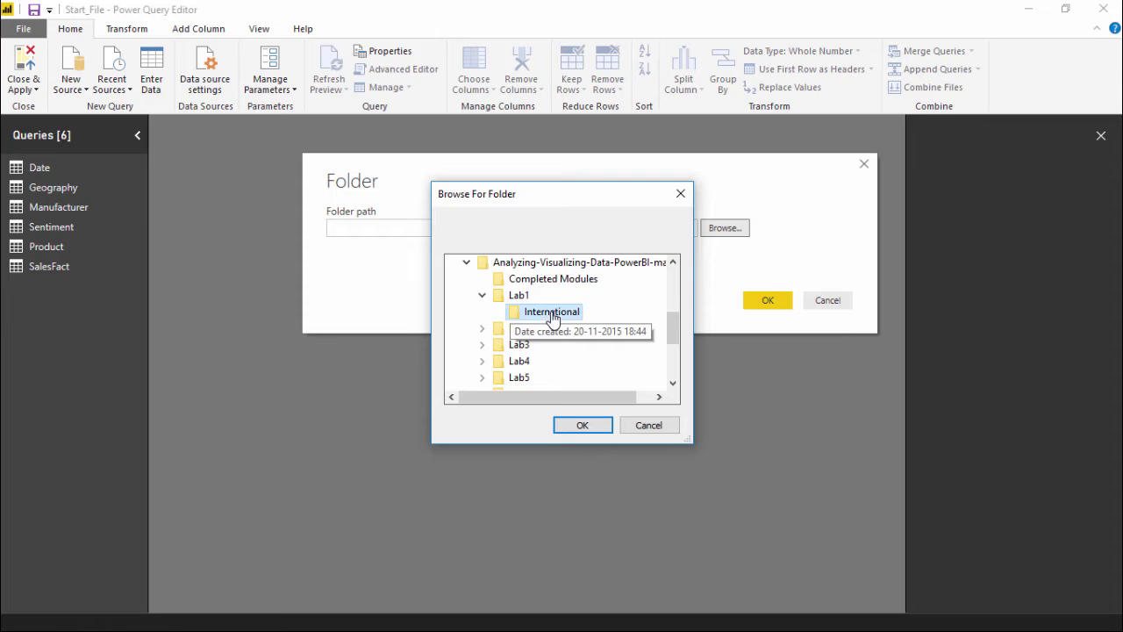
click(583, 425)
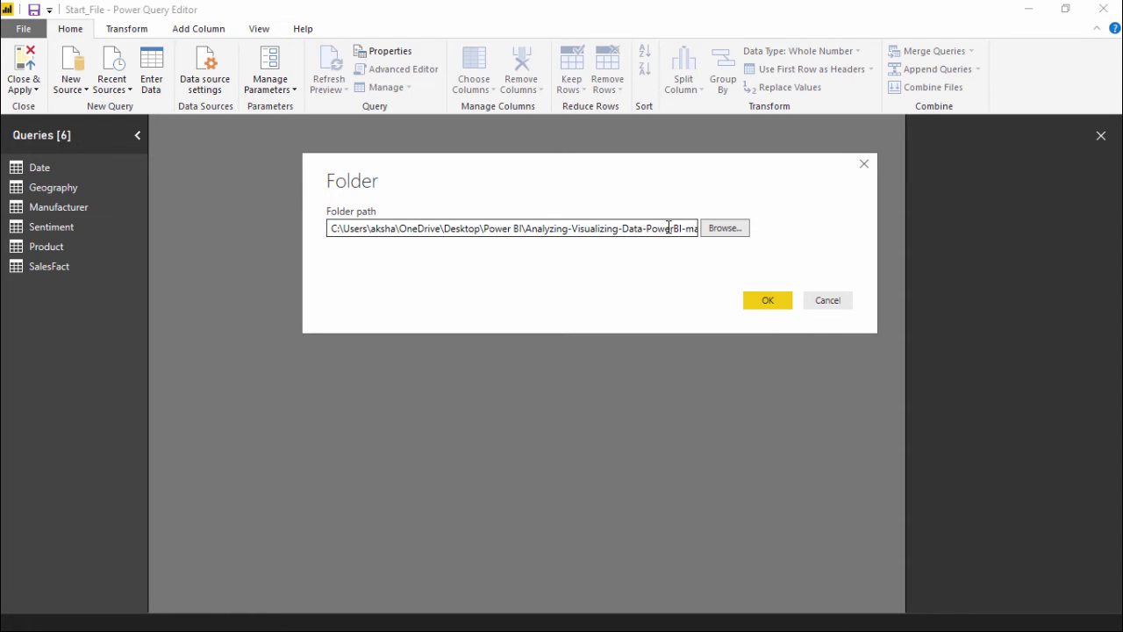
click(776, 302)
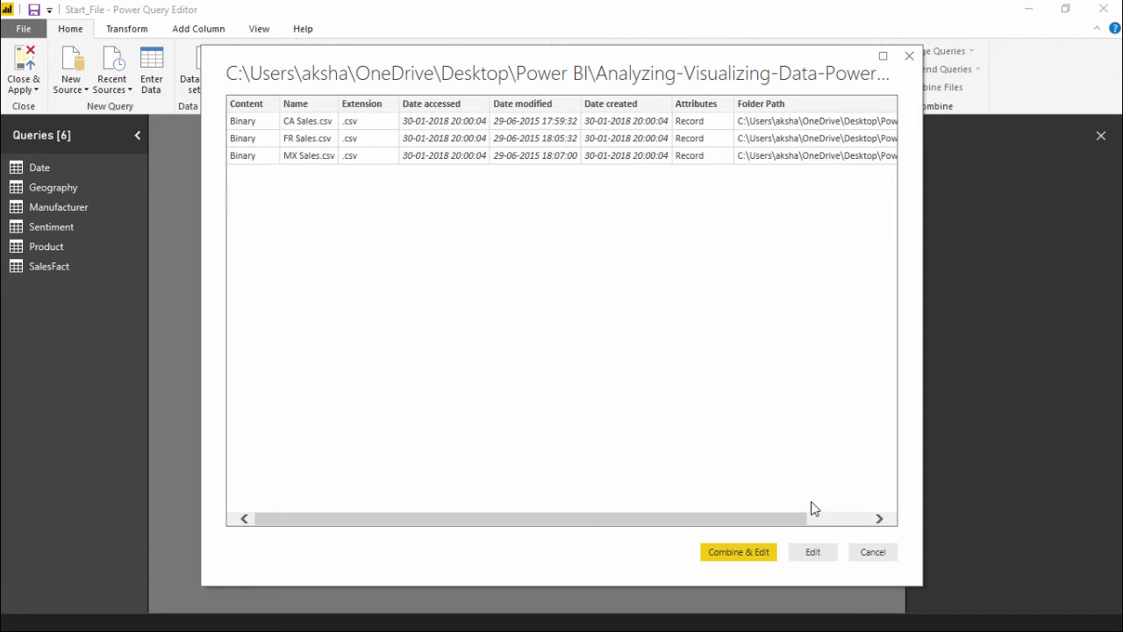
click(811, 557)
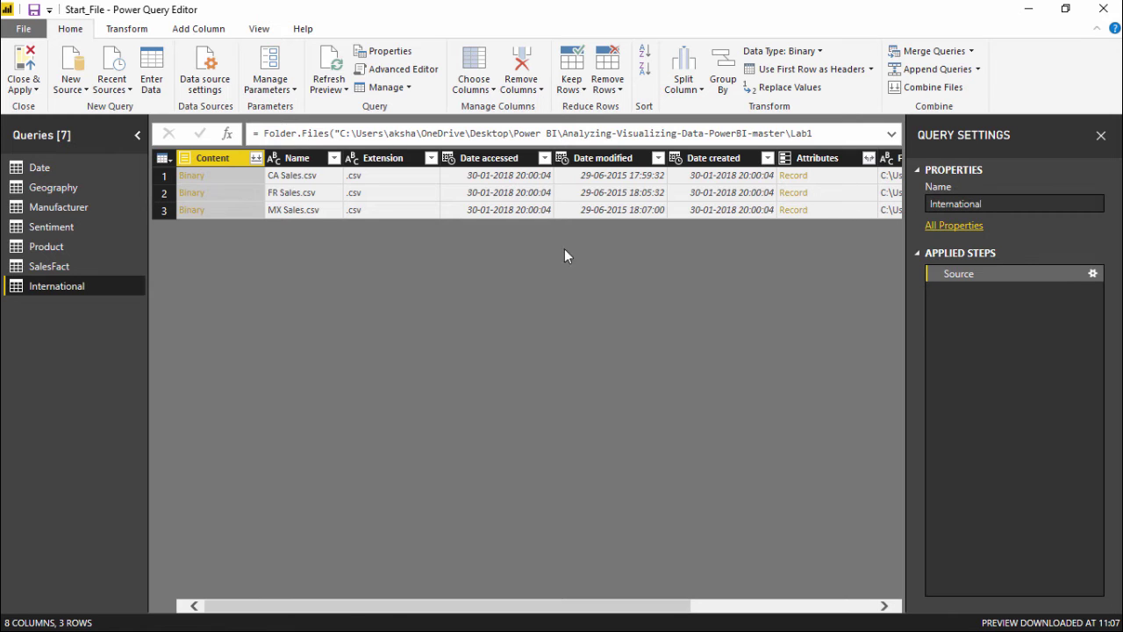
Keep only the Content column in the International query and combine its files using First file as the example
right_click(209, 160)
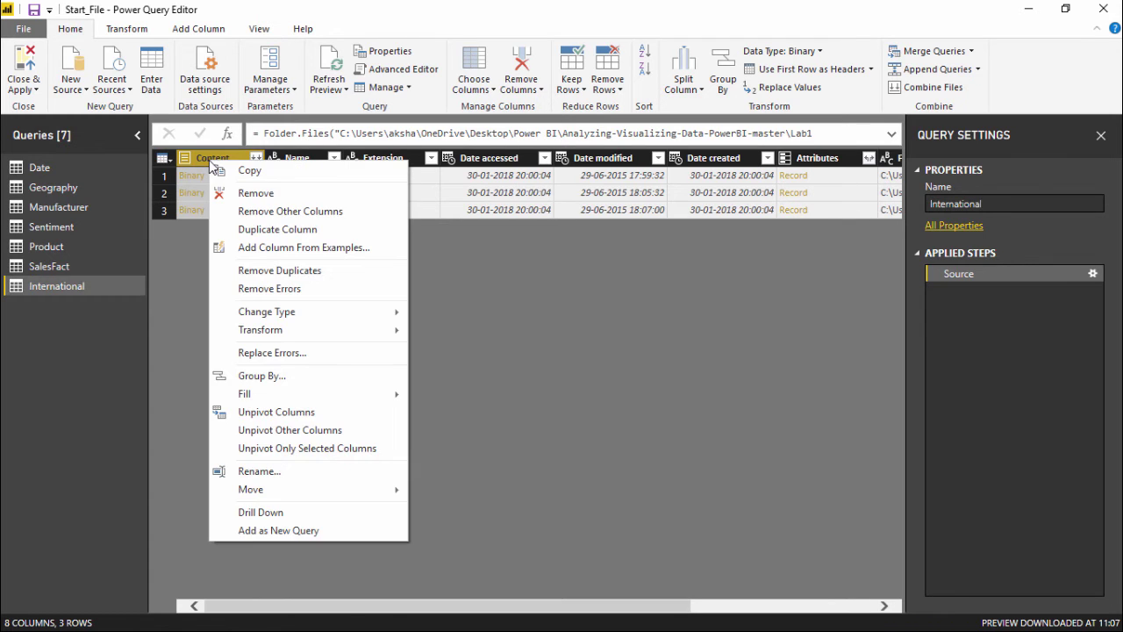
click(262, 213)
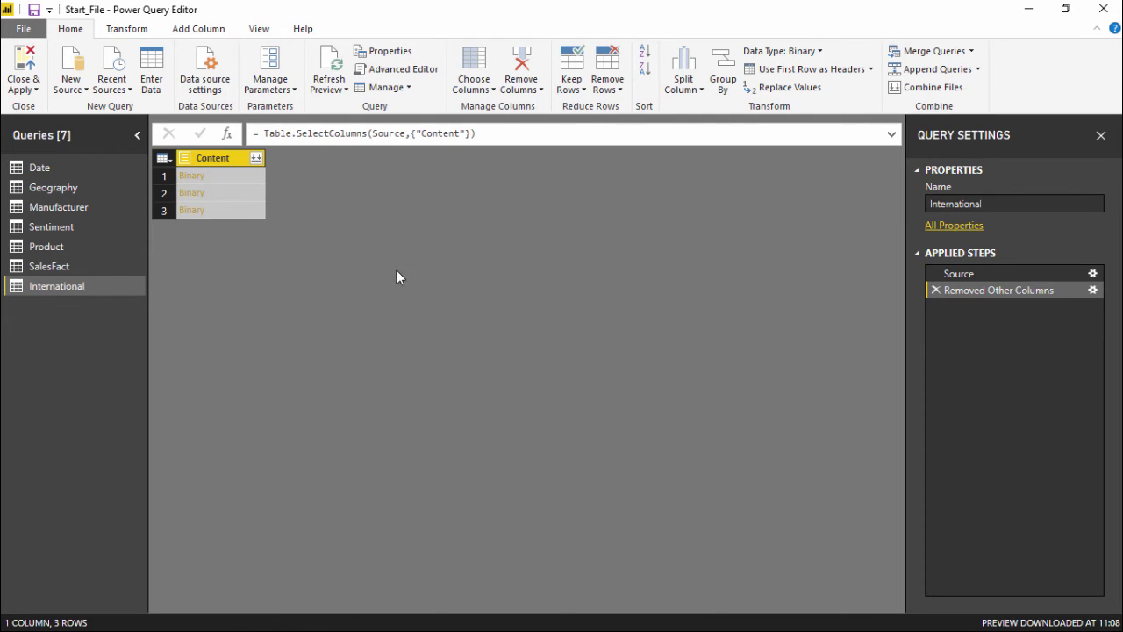
click(255, 161)
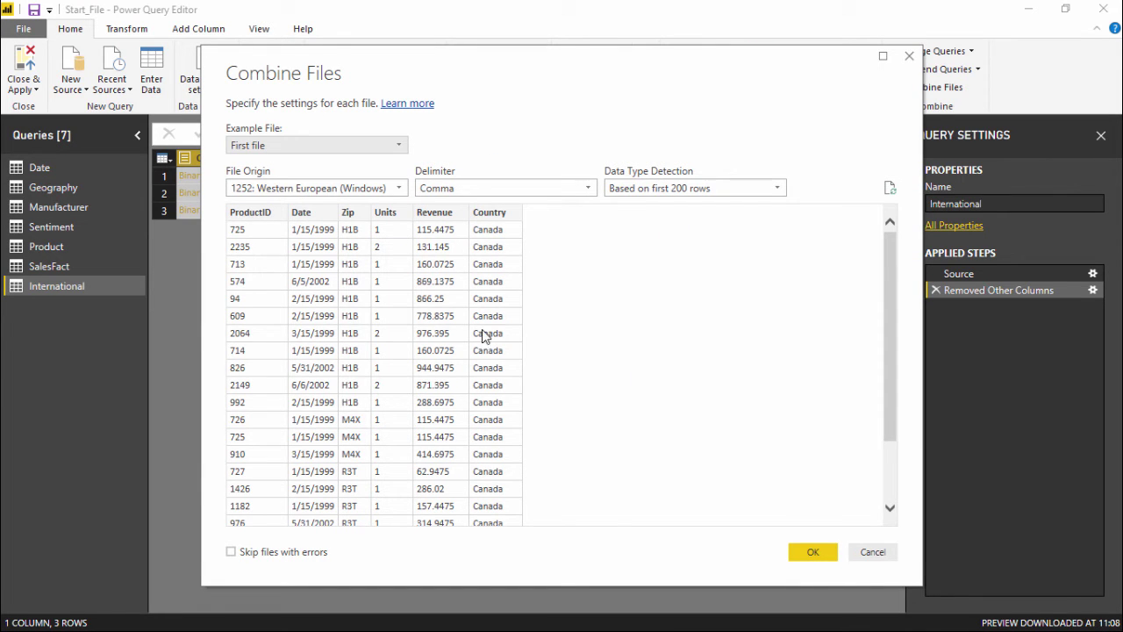
click(390, 146)
click(311, 160)
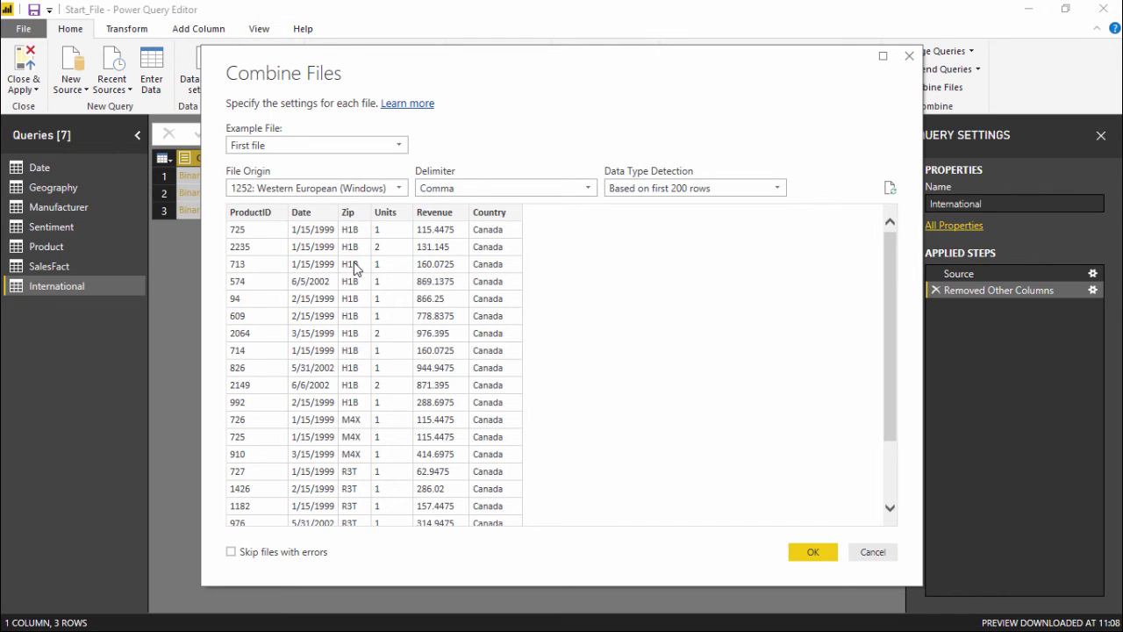
click(375, 146)
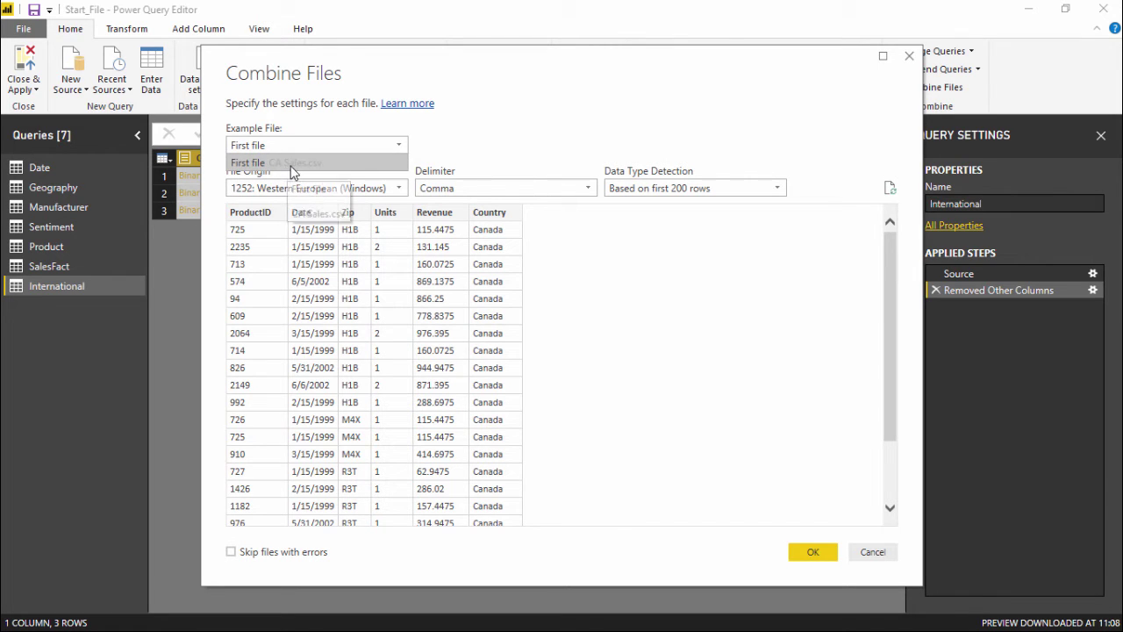
click(562, 141)
click(820, 552)
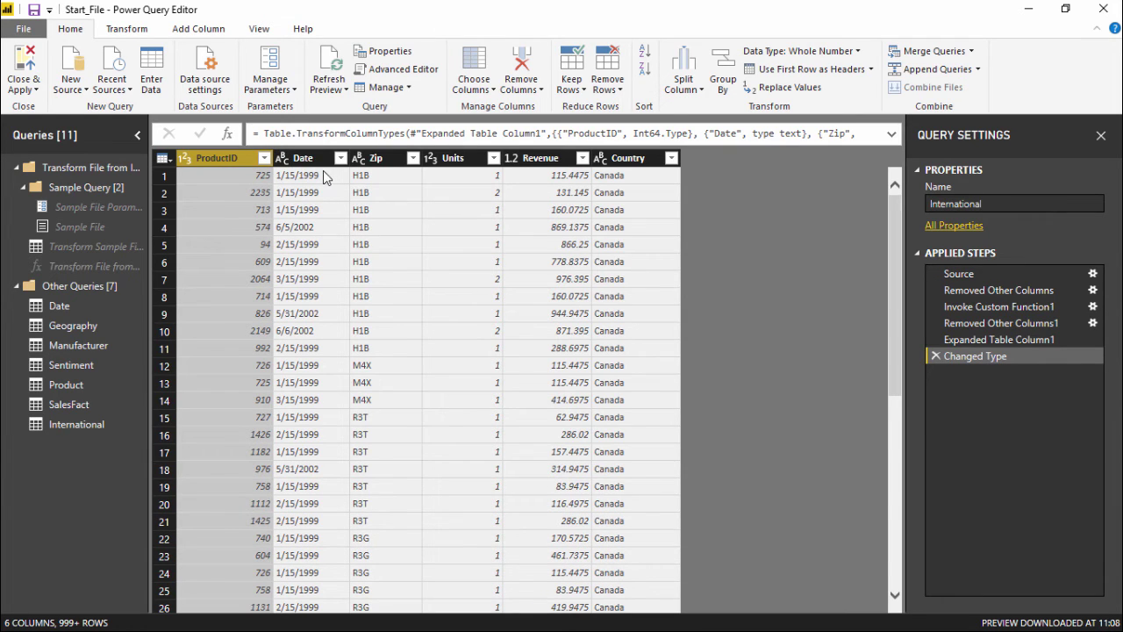
Compare the columns of the SalesFact and International queries and look through the combined International rows
click(69, 407)
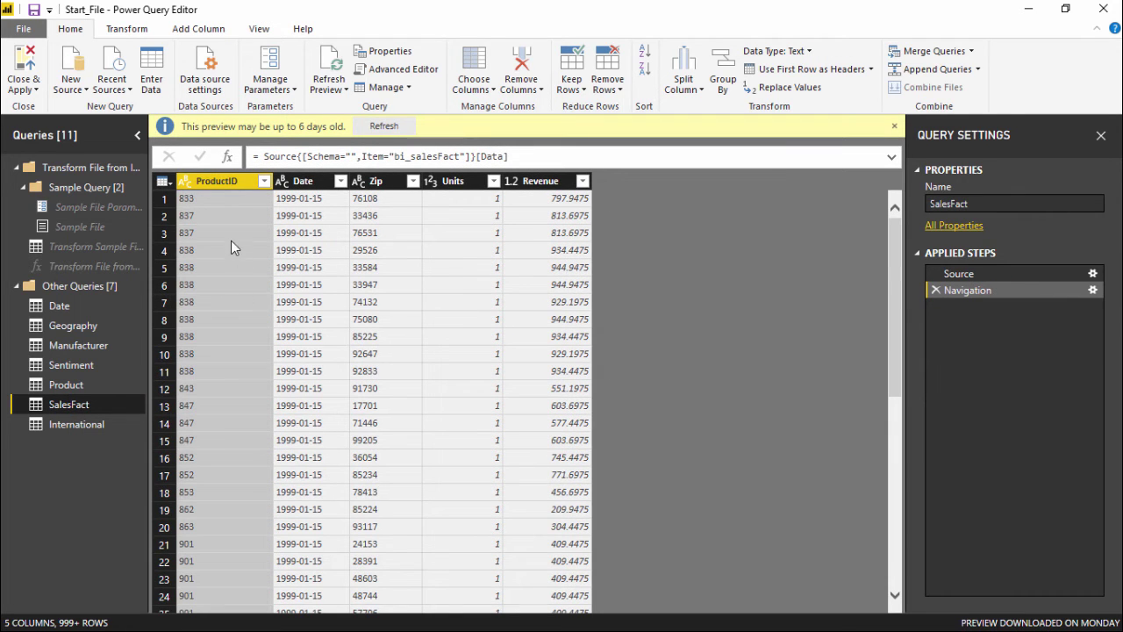
click(103, 423)
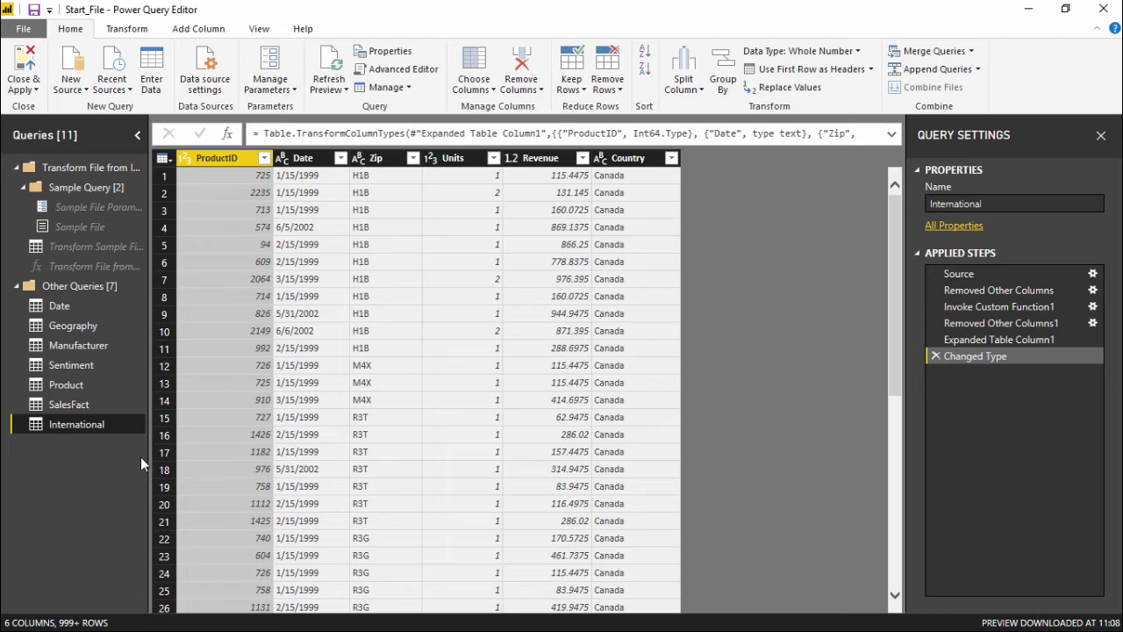
click(99, 406)
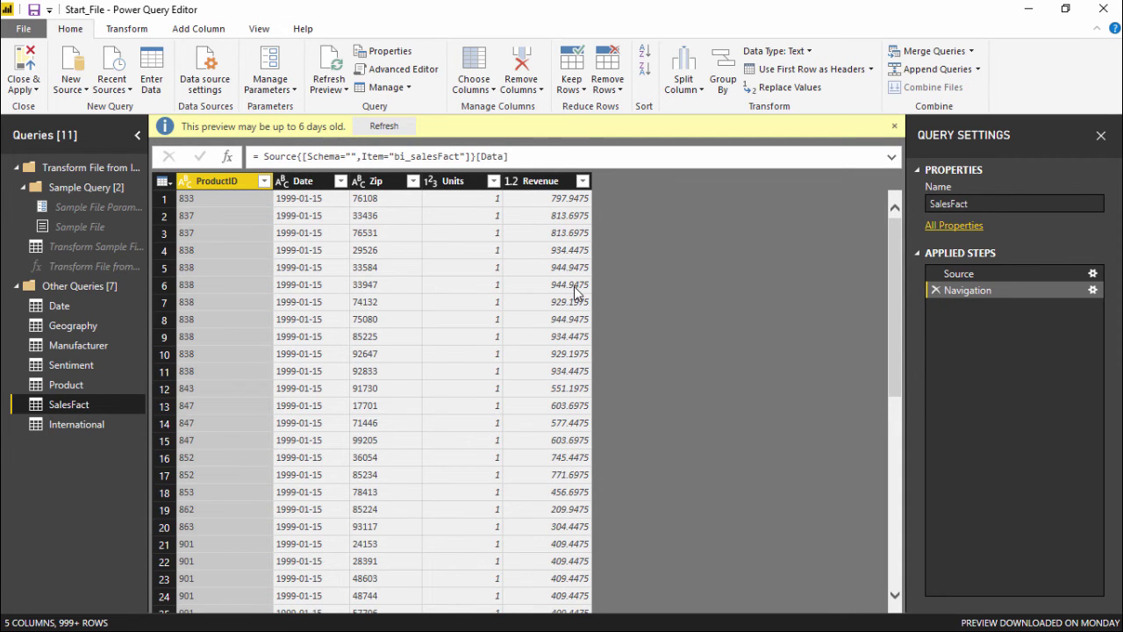
click(91, 424)
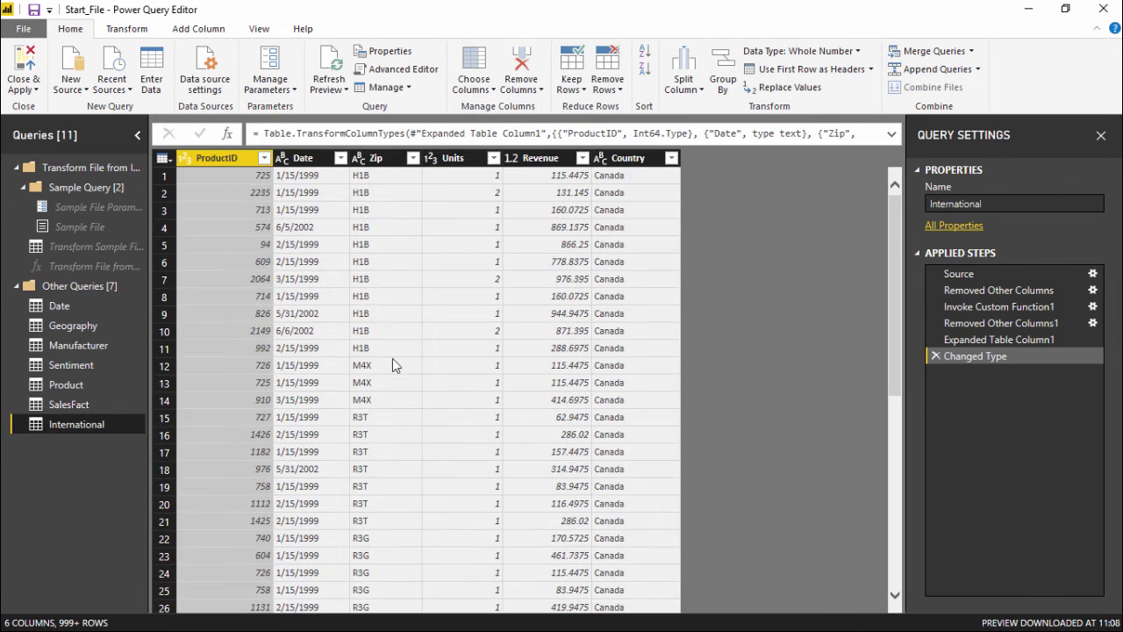
scroll(319, 334, down, 8)
scroll(318, 344, down, 19)
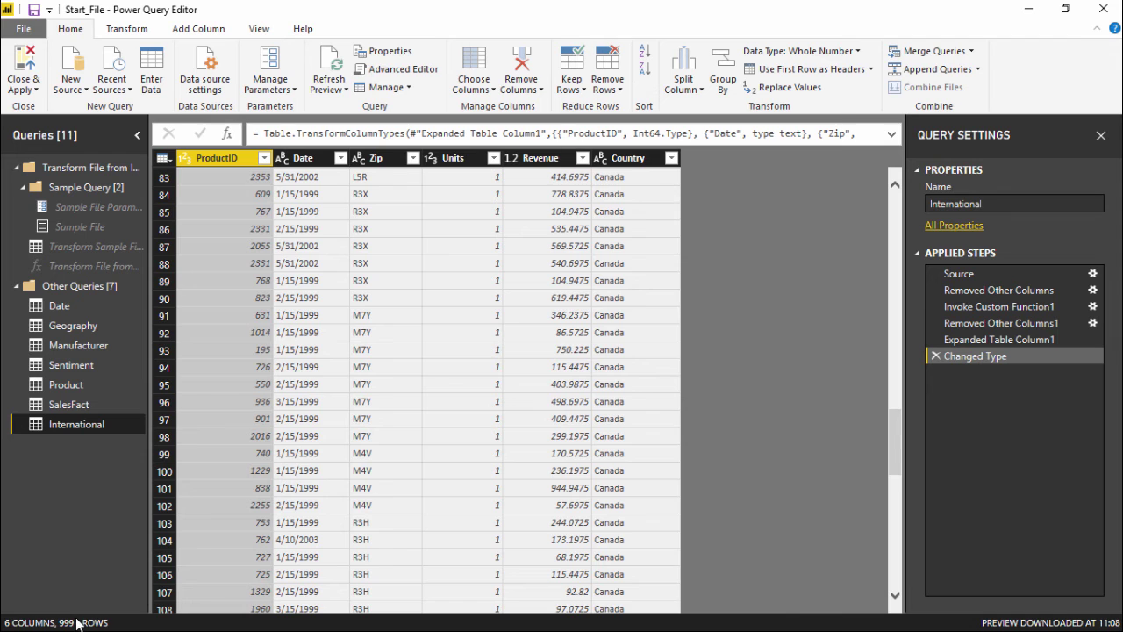
scroll(521, 355, down, 8)
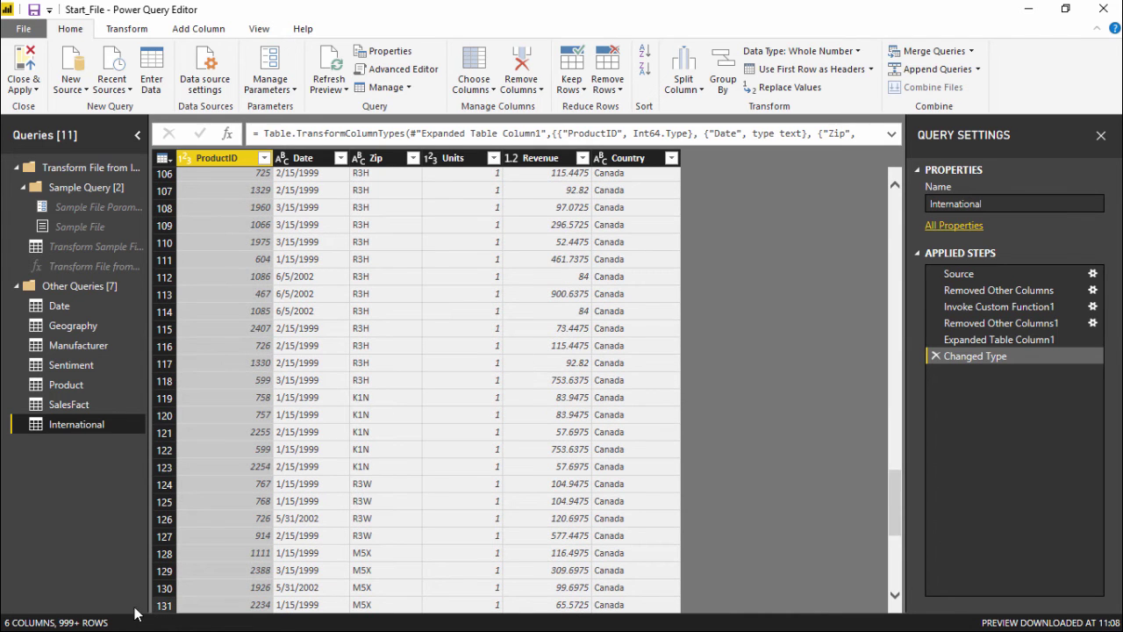
scroll(509, 447, up, 18)
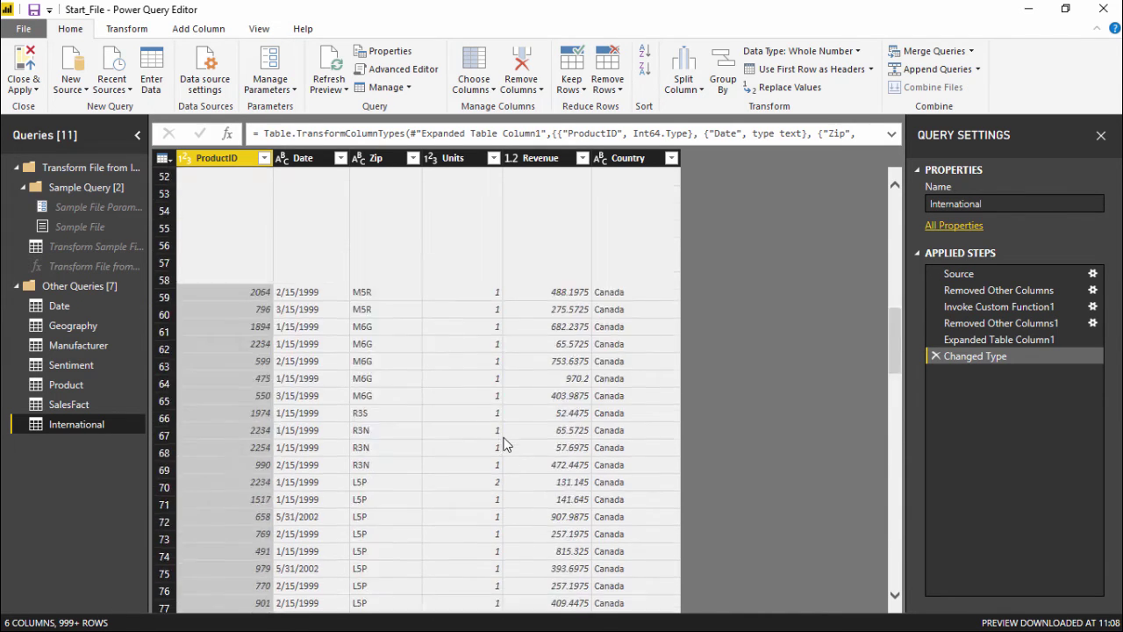
scroll(505, 445, up, 17)
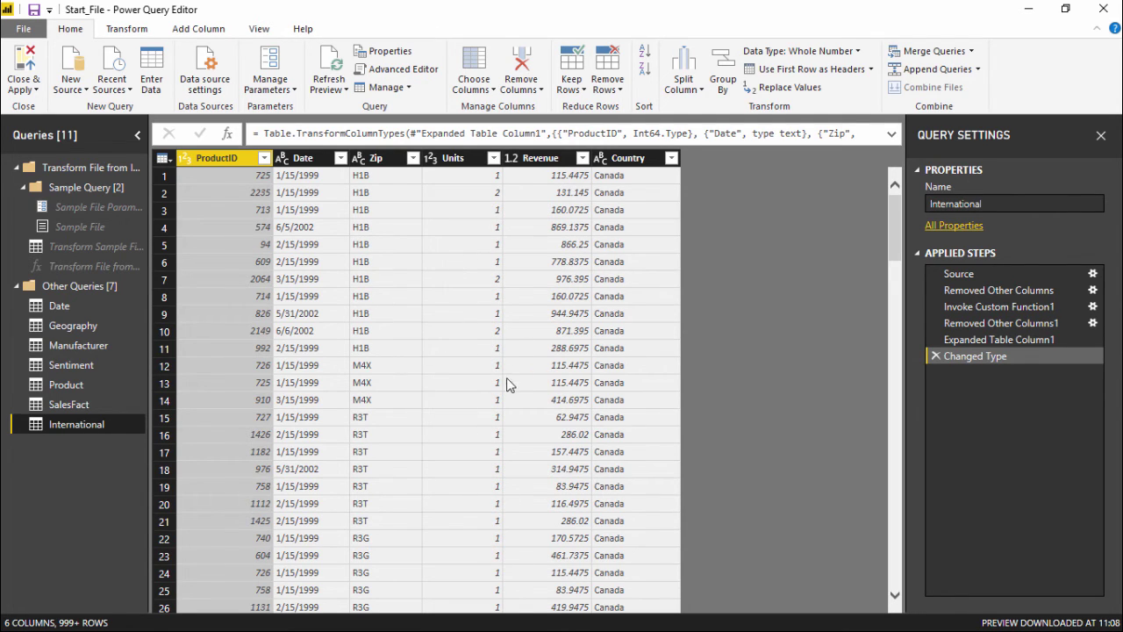
Append the International table to the SalesFact query as a two-table append
click(74, 404)
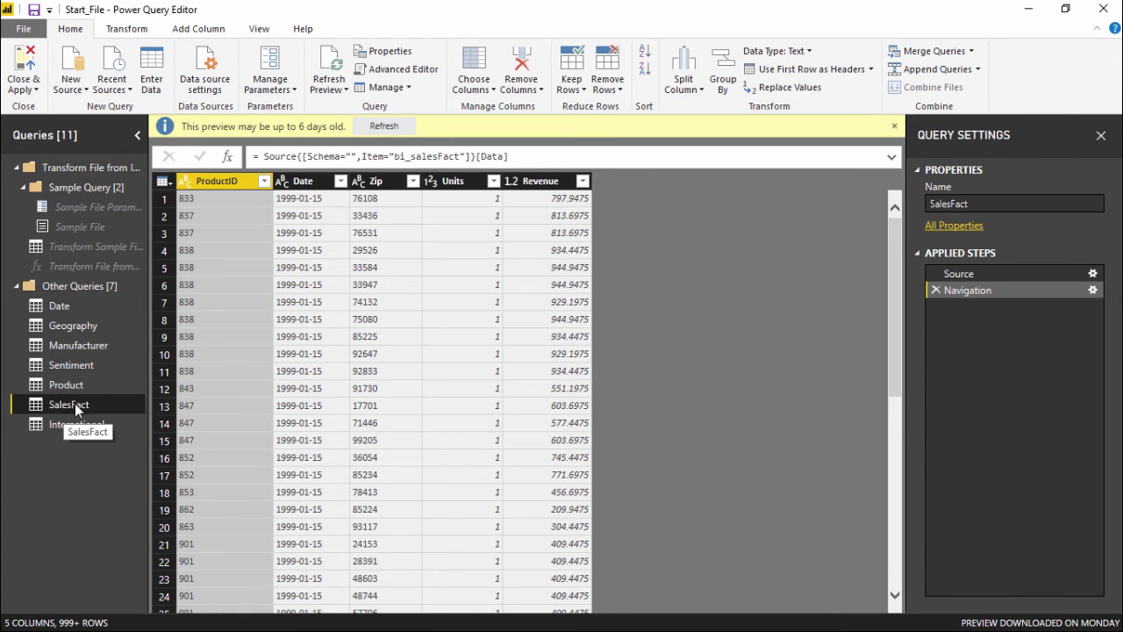
click(937, 70)
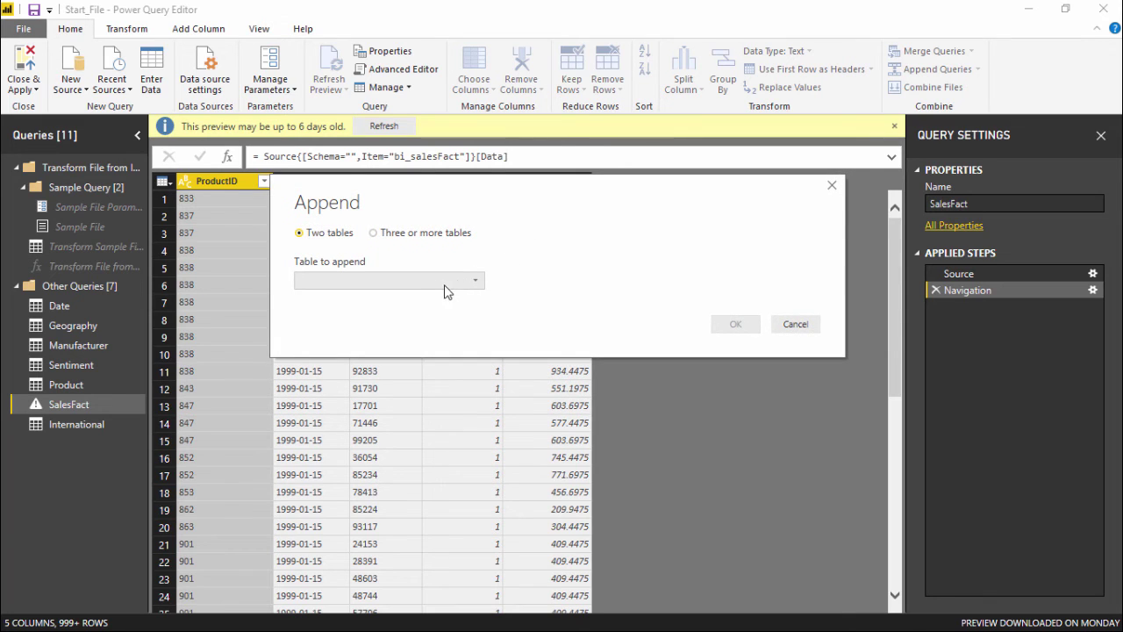
click(474, 282)
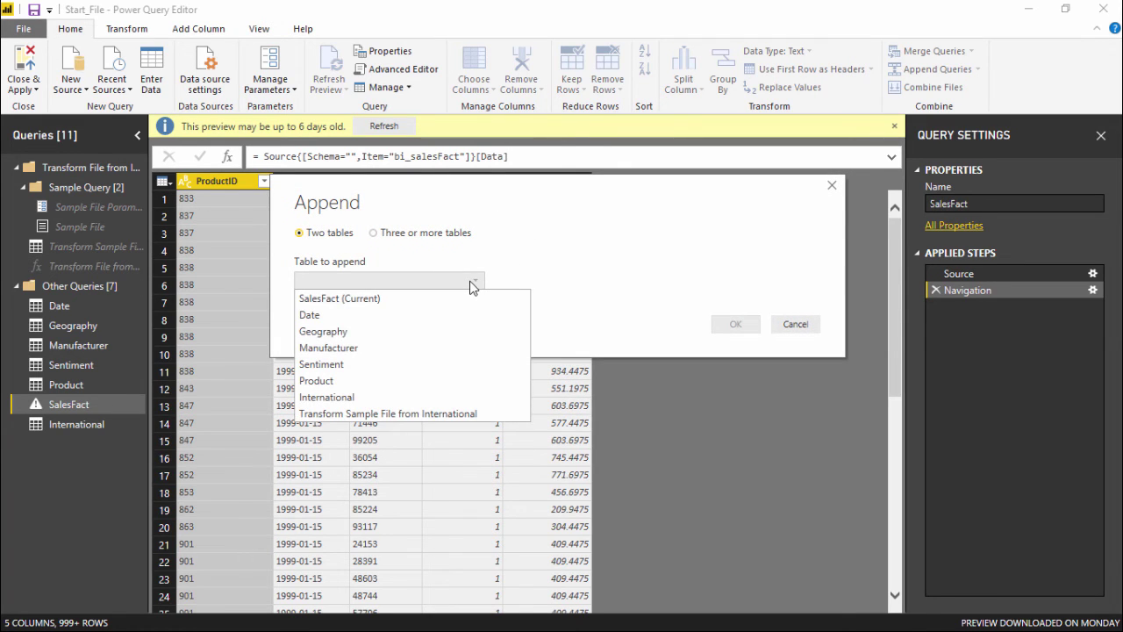
click(405, 406)
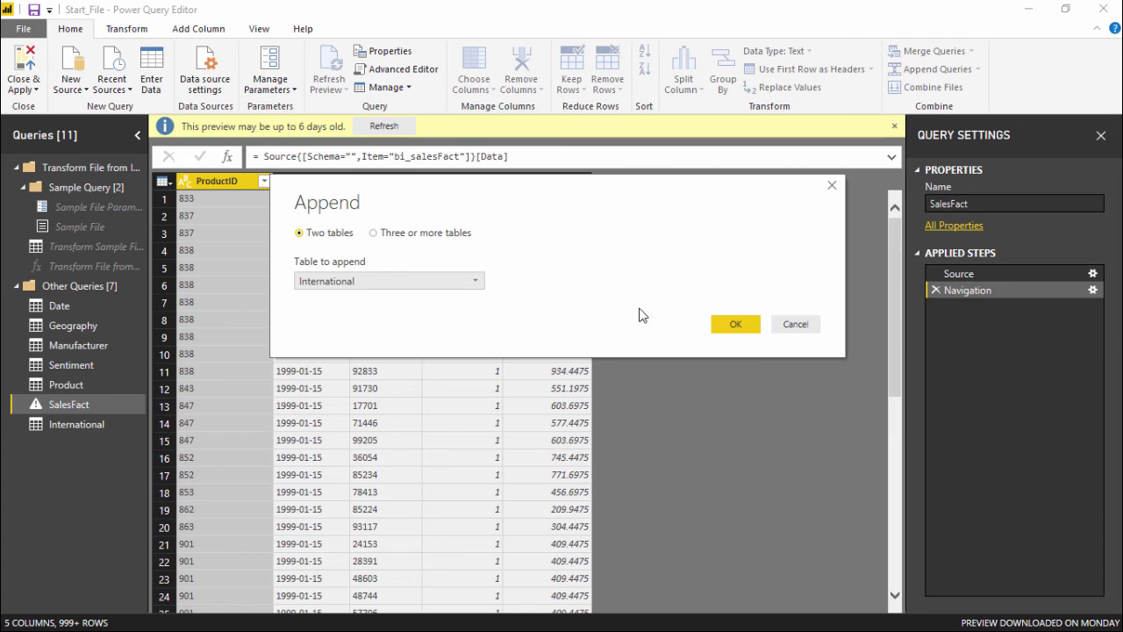
click(736, 324)
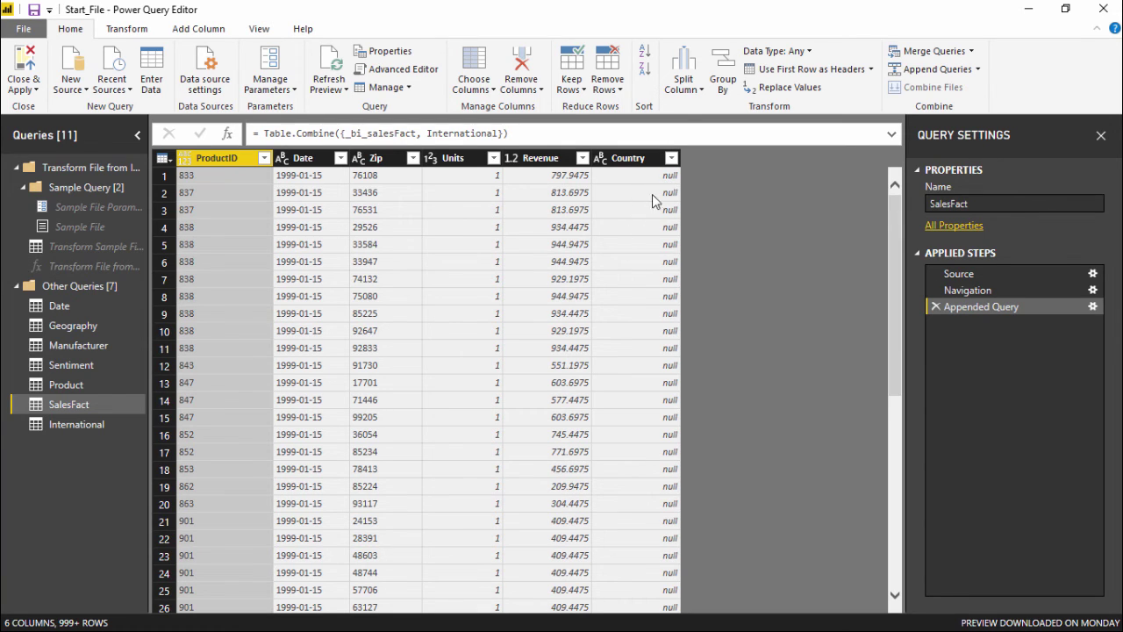
Start a custom column formula for the SalesFact query with the condition if[Country] = on the Country column
scroll(652, 251, down, 4)
scroll(652, 251, down, 7)
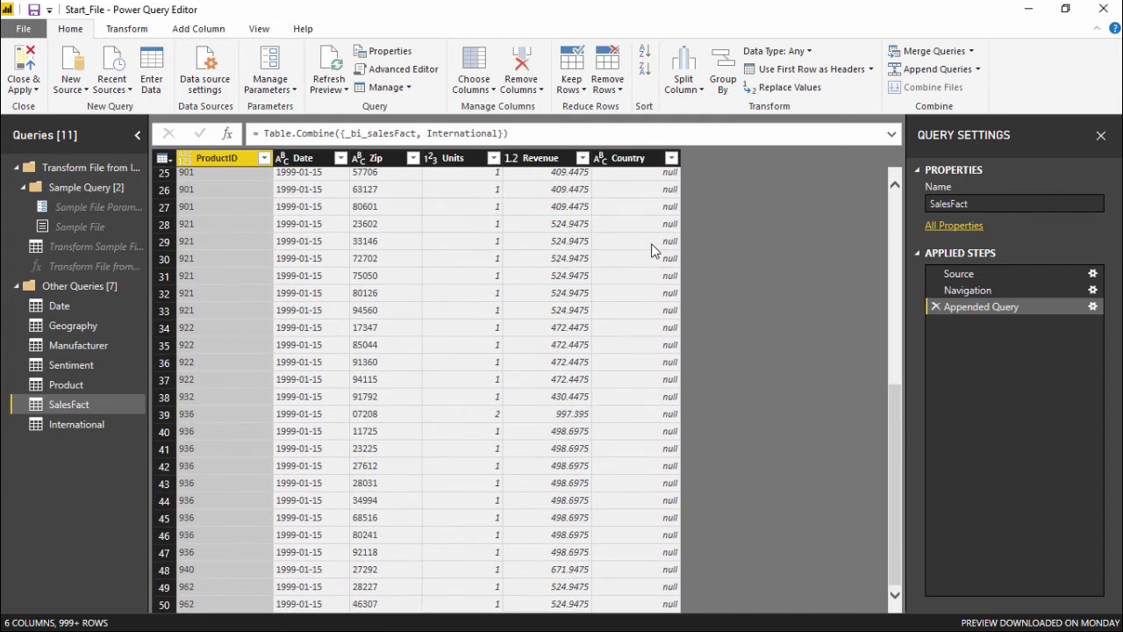
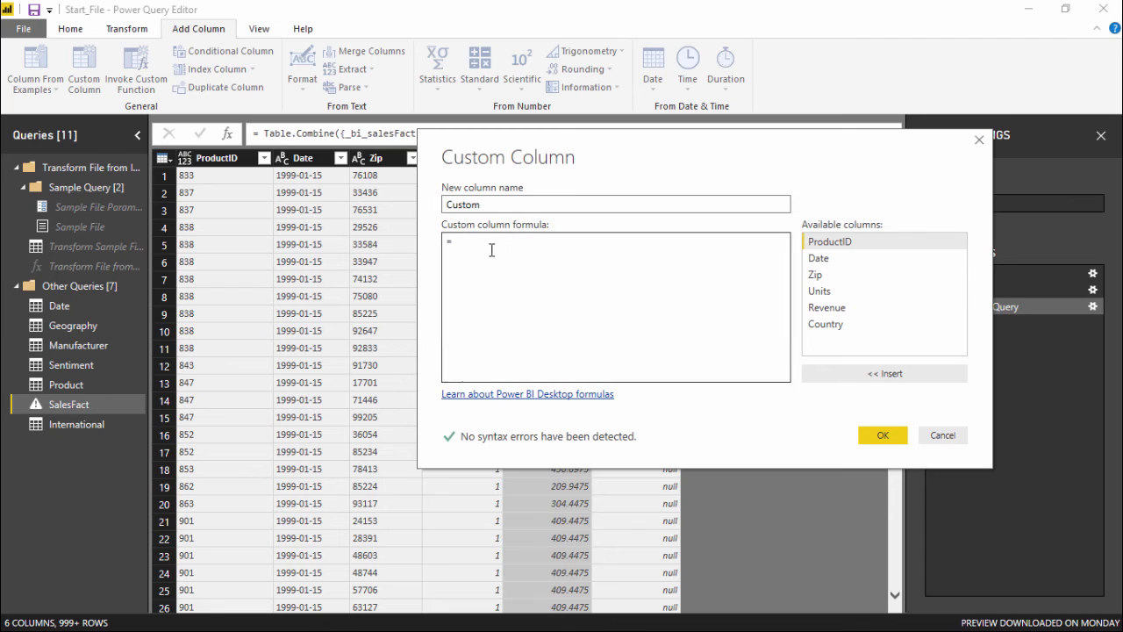
click(492, 250)
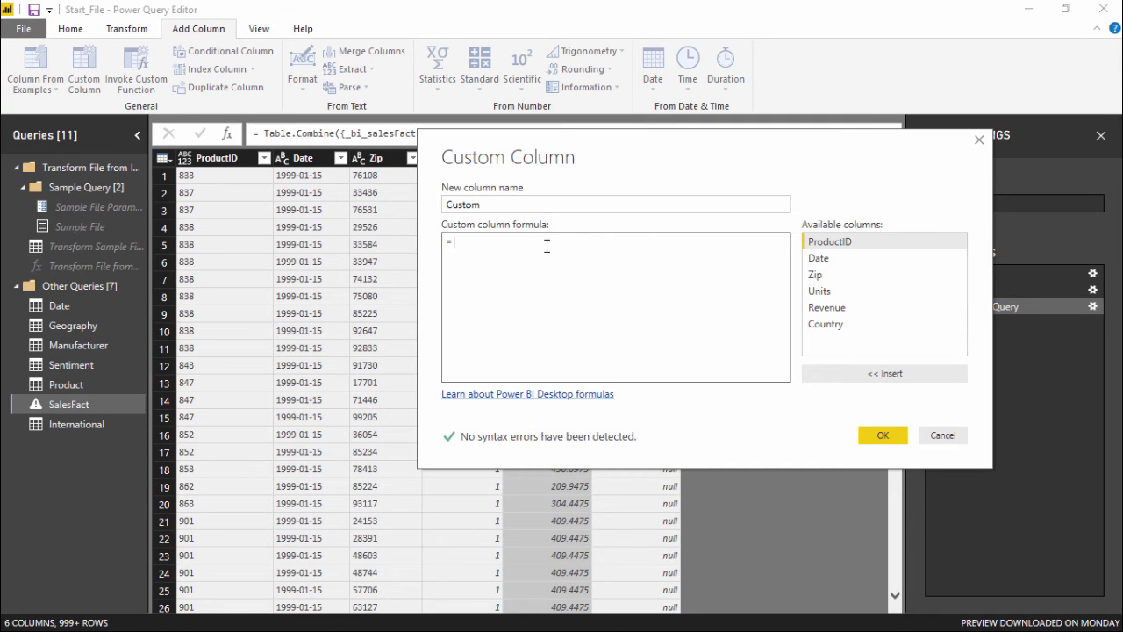
text(if)
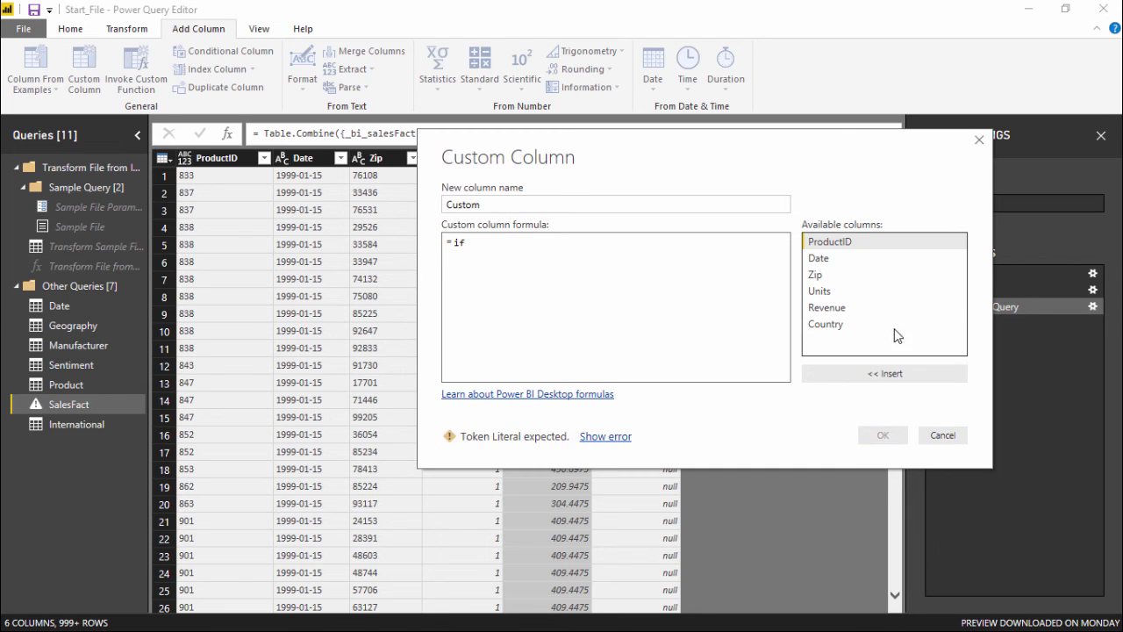
double_click(840, 325)
click(643, 266)
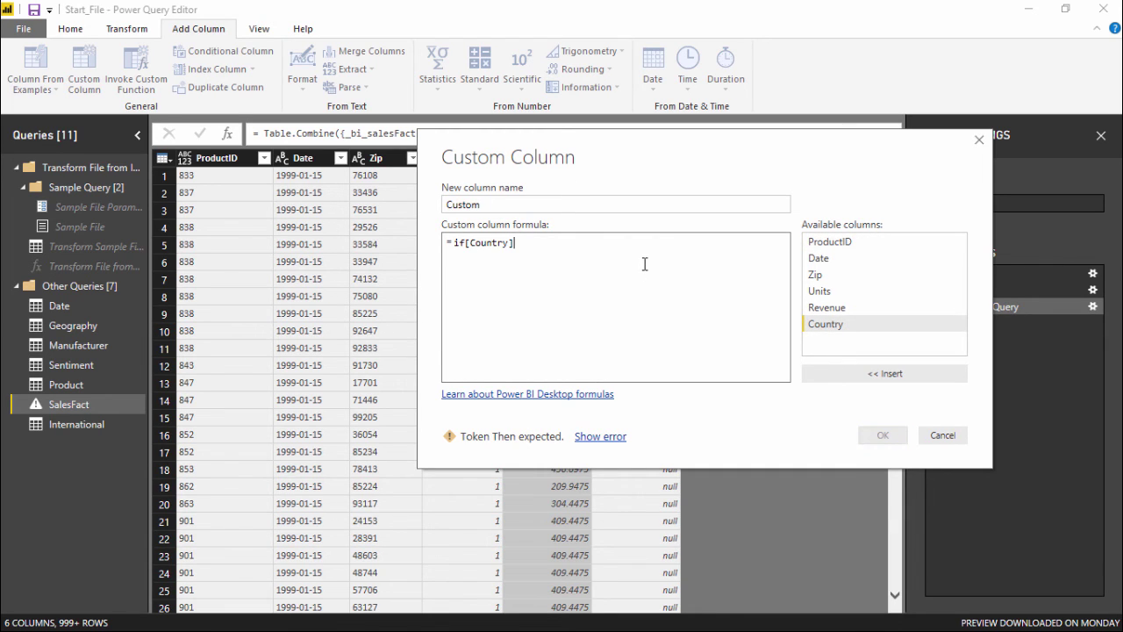
text(=)
drag(658, 171, 542, 255)
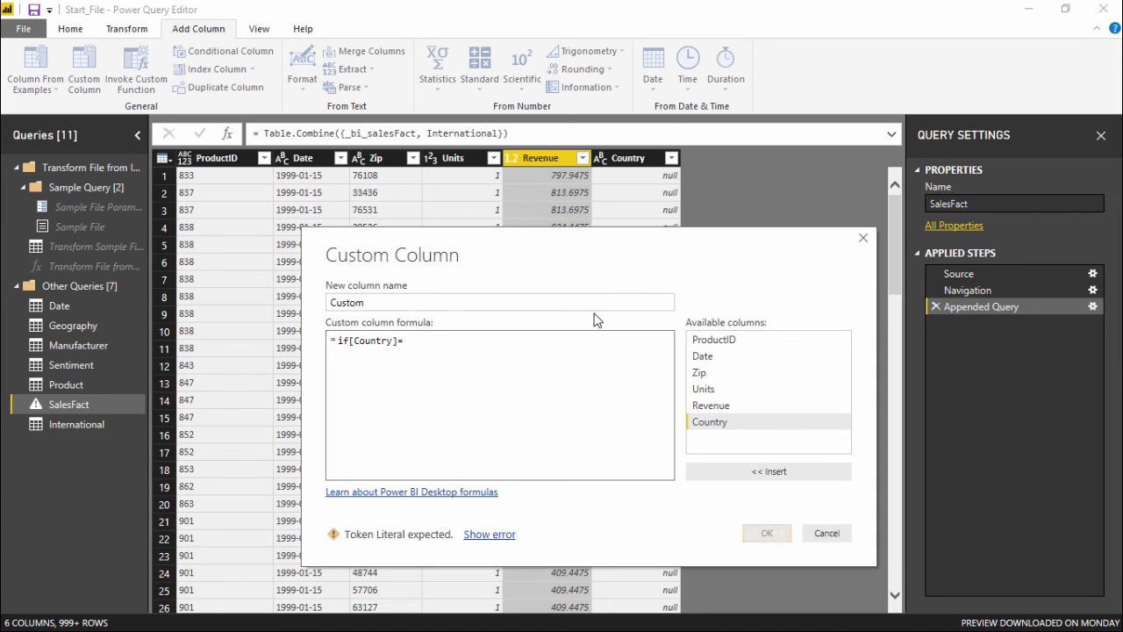
key(BackSpace)
key(BackSpace)
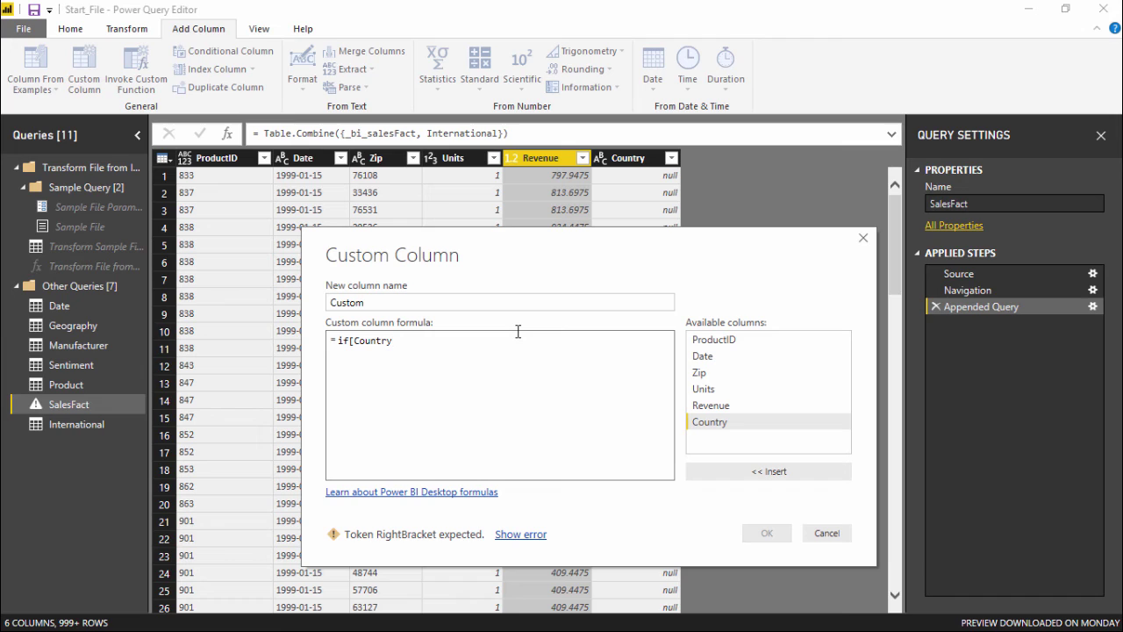
text(] = )
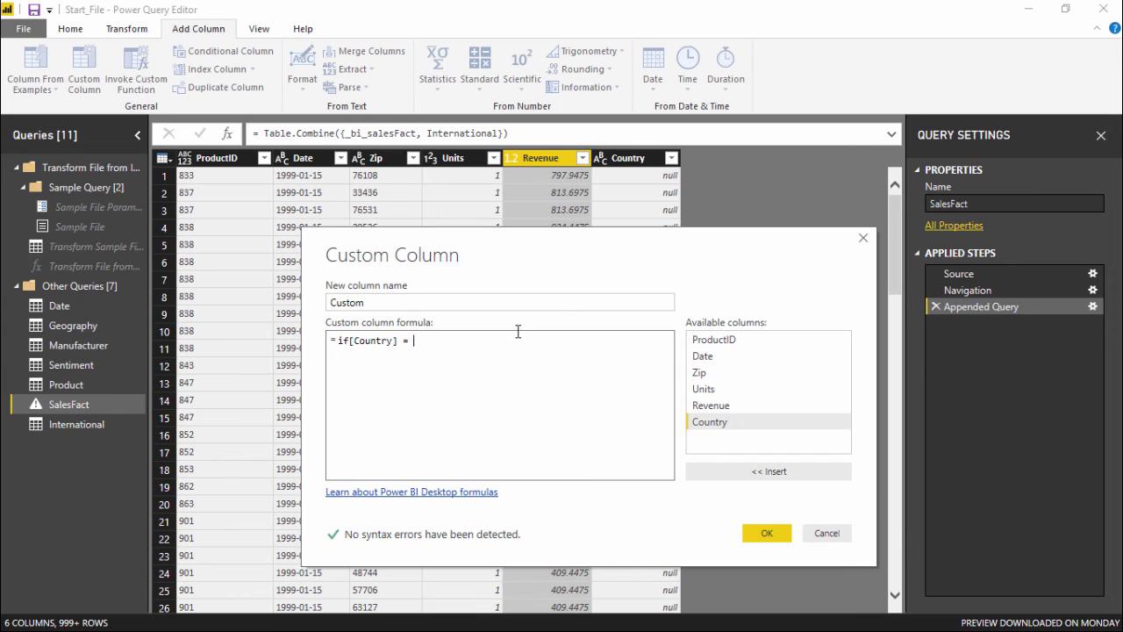
Complete the custom column formula with null then "USA" else [Country] and add the column to SalesFact
text(null then )
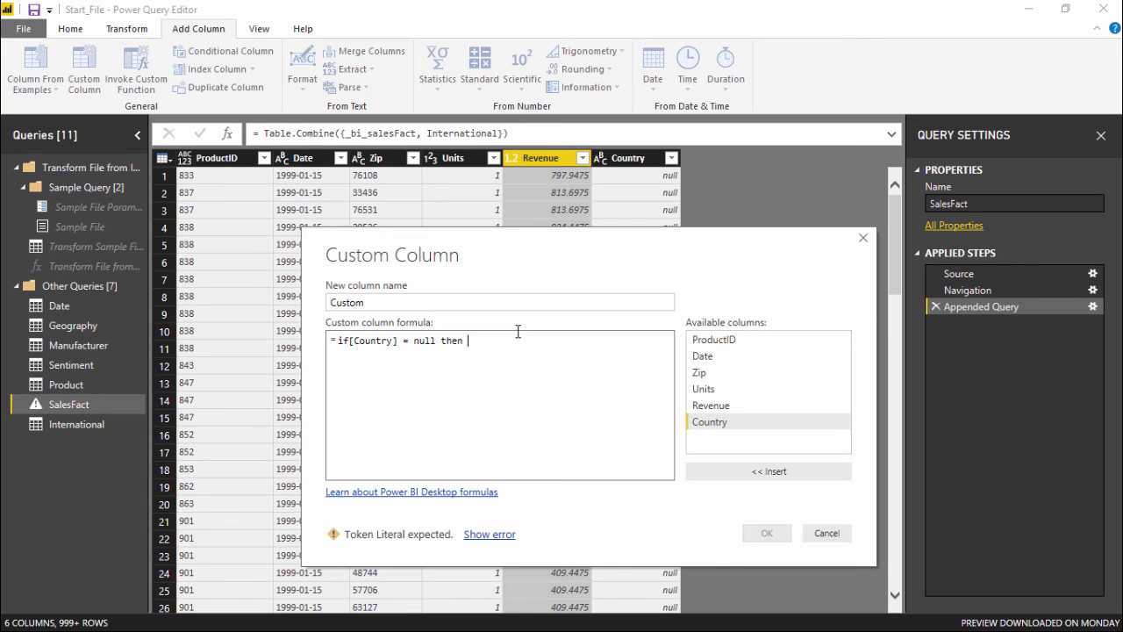
text("USA)
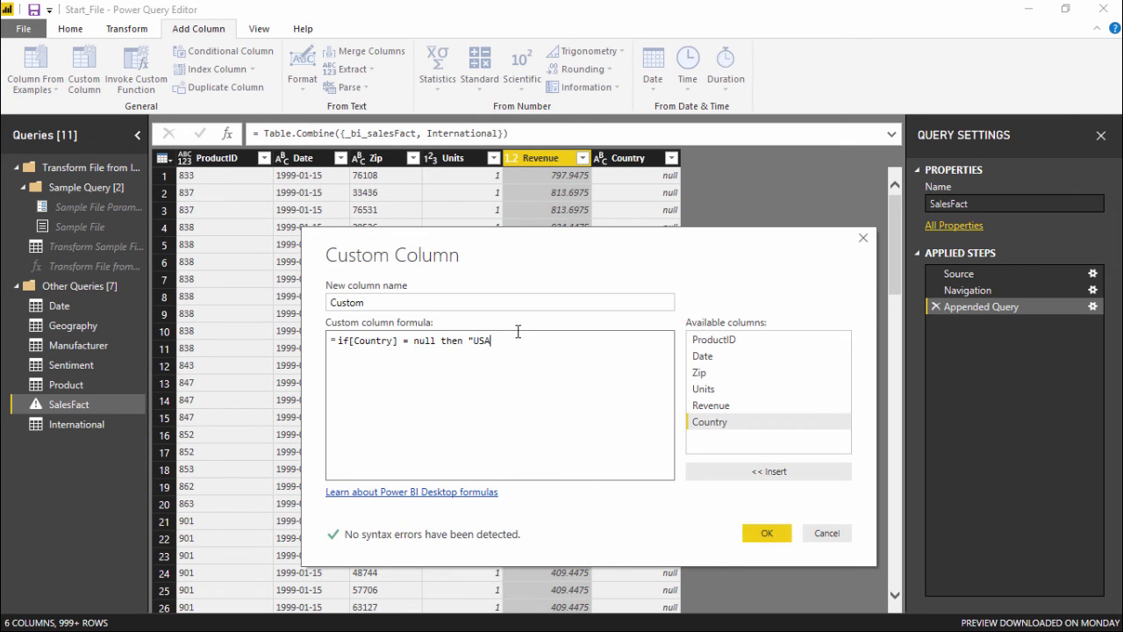
text(" else)
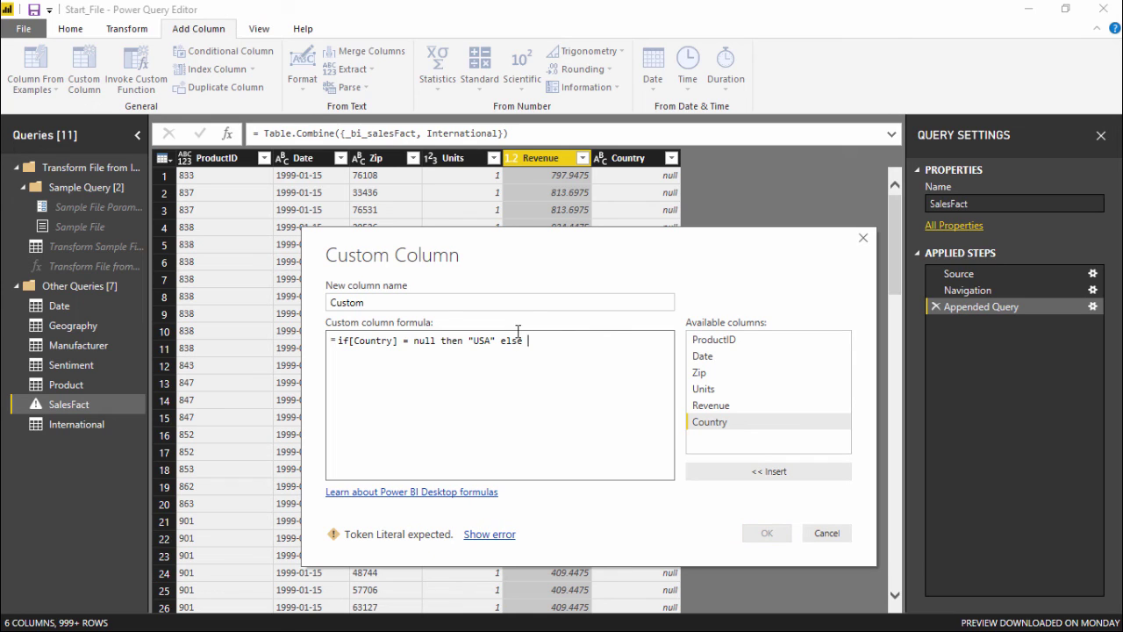
double_click(709, 421)
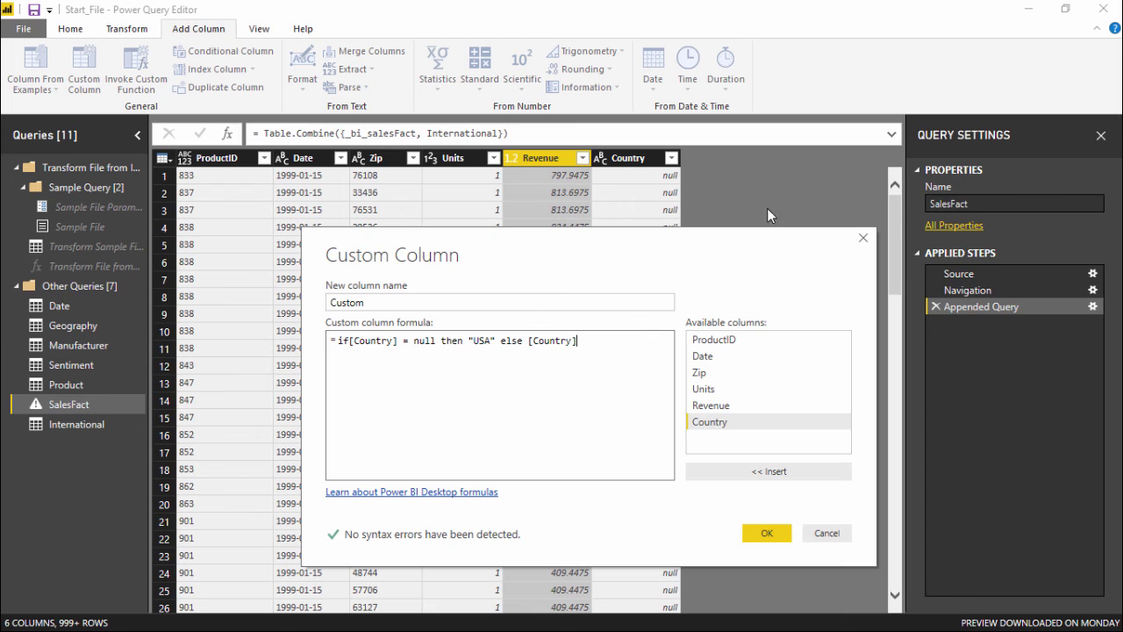
click(779, 537)
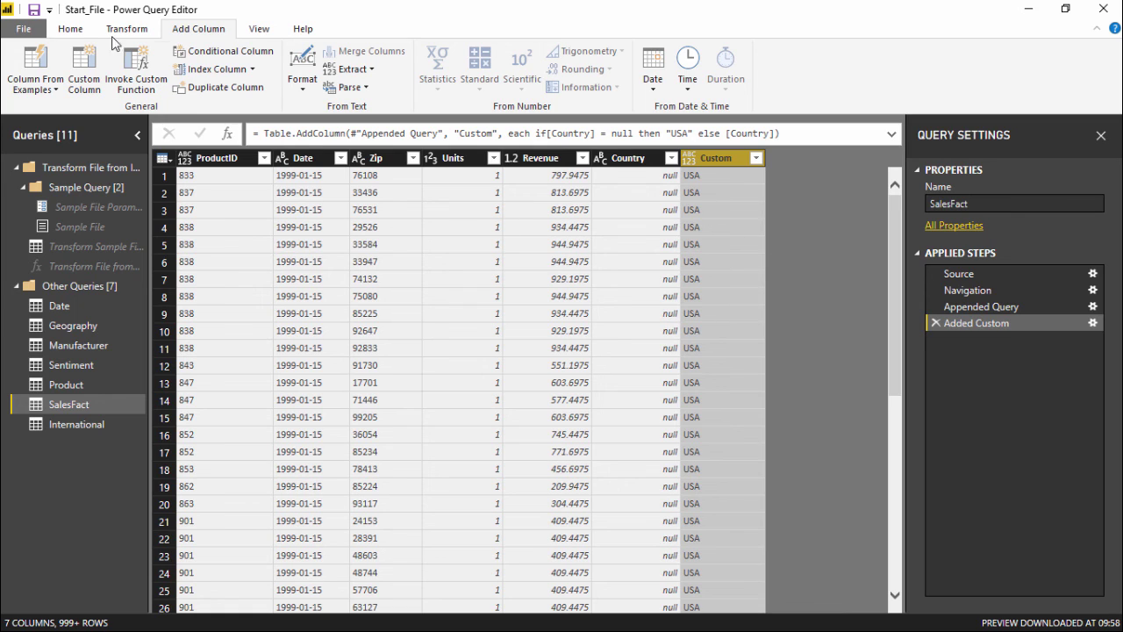
Remove the original Country column from the SalesFact query
click(77, 31)
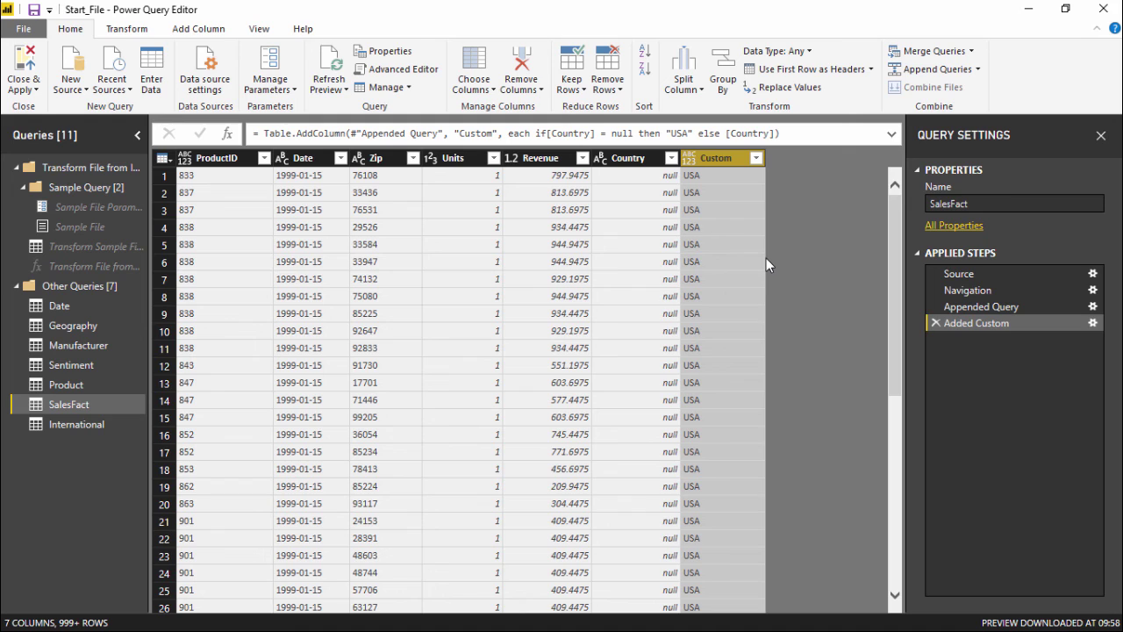
right_click(640, 167)
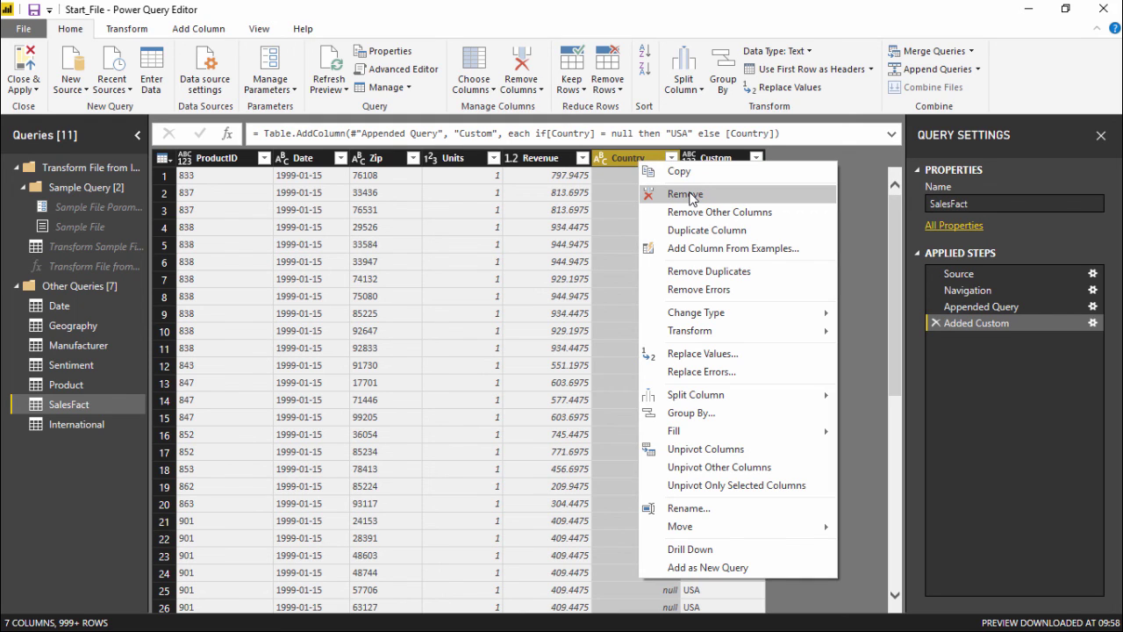
click(689, 195)
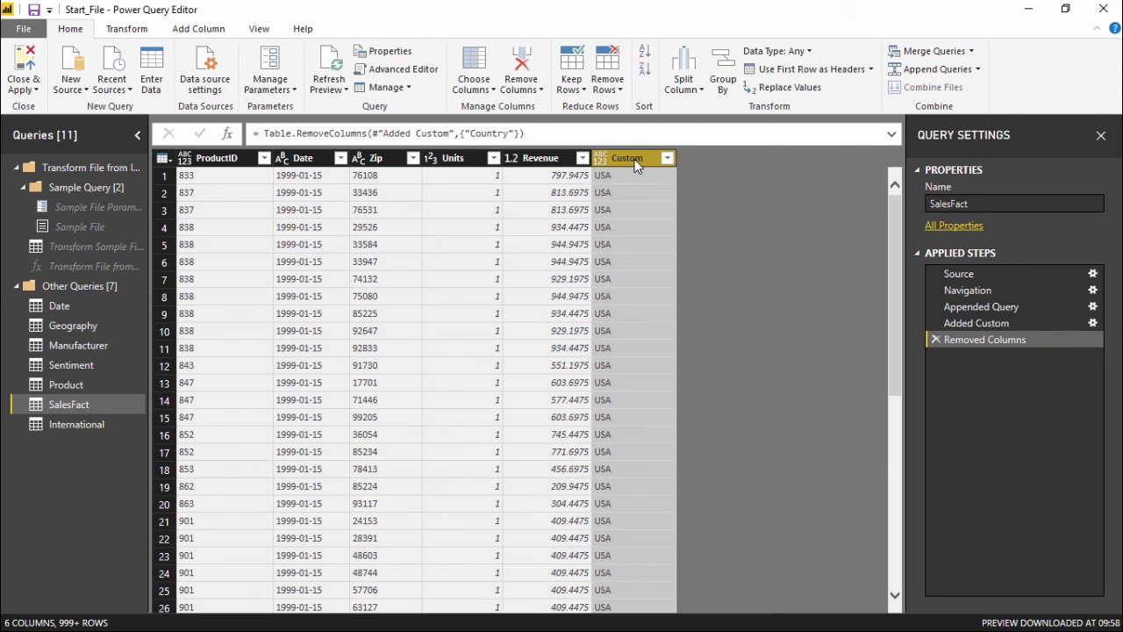
Rename the Custom column in SalesFact to Country Name and look through its rows
double_click(639, 159)
text(C)
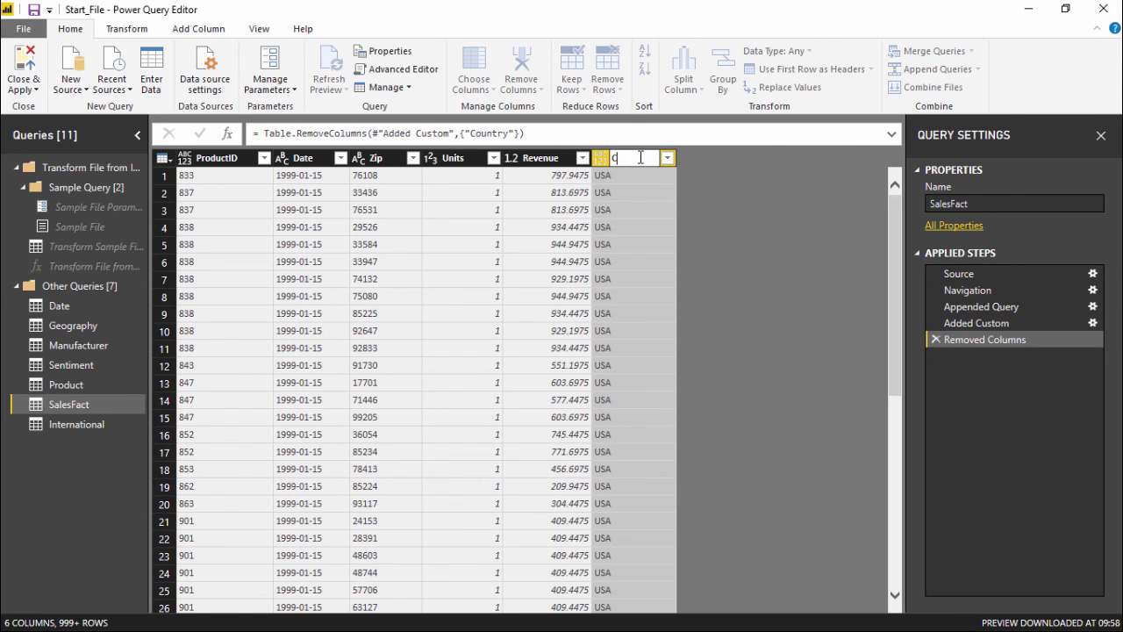
text(ountry Name)
key(Return)
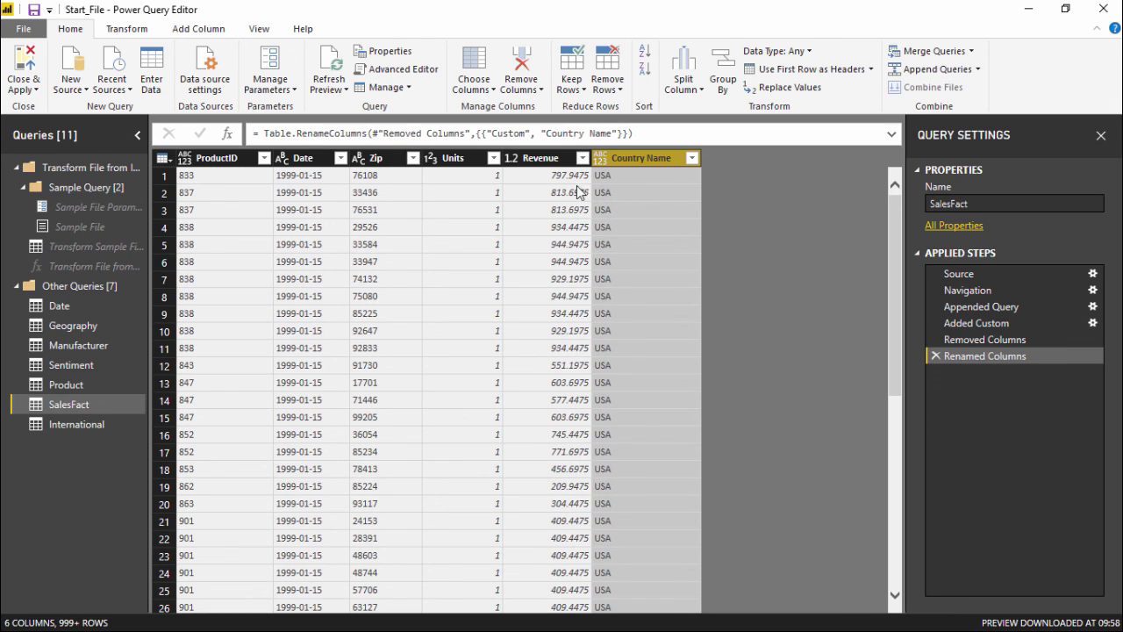
scroll(602, 324, down, 8)
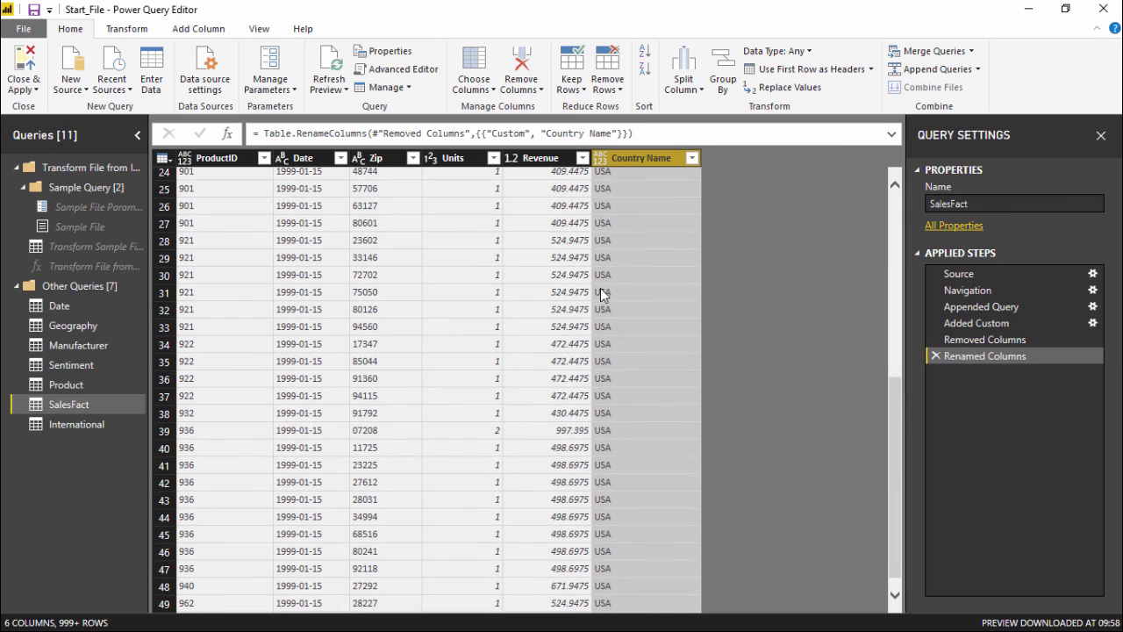